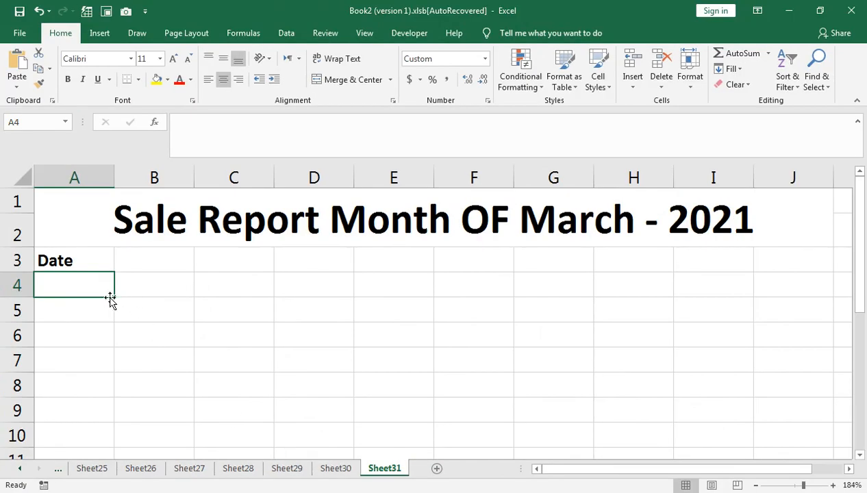
# - Review the daily sales table and its inventory value total on Sheet30
pyautogui.click(335, 469)
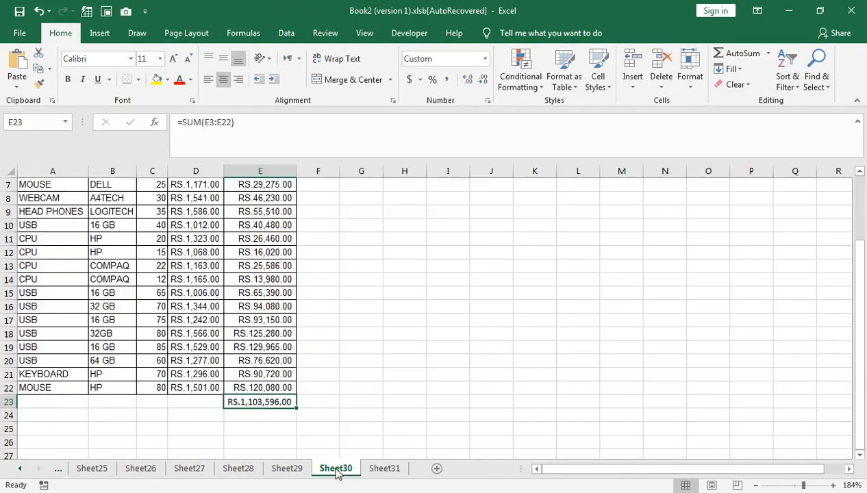
pyautogui.scroll(1, 338, 472)
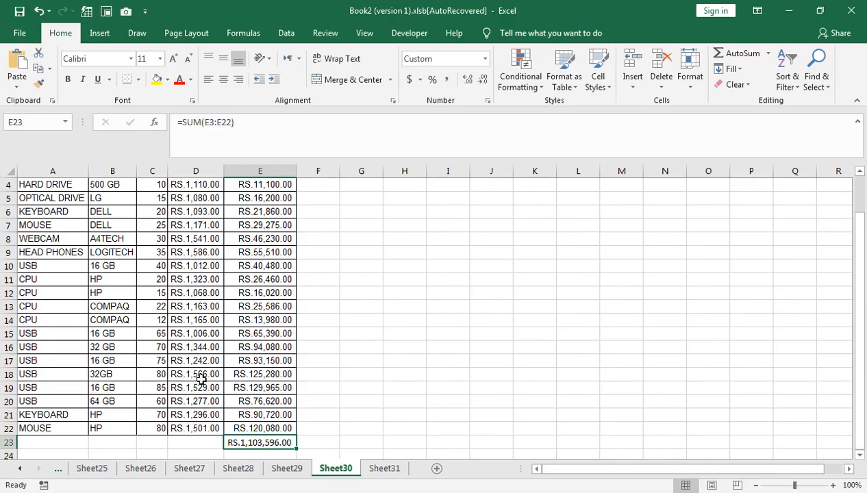
pyautogui.scroll(1, 219, 157)
pyautogui.scroll(1, 219, 158)
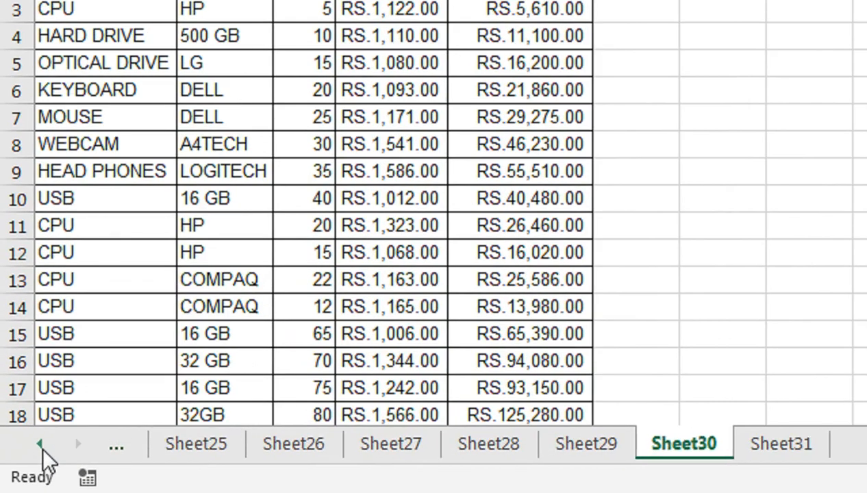
# - Go back to the workbook's first sheet and examine the daily sales table on Sheet1
pyautogui.click(22, 468)
pyautogui.click(23, 468)
pyautogui.click(23, 469)
pyautogui.click(39, 445)
pyautogui.click(40, 445)
pyautogui.click(40, 445)
pyautogui.click(40, 445)
pyautogui.click(42, 446)
pyautogui.click(43, 447)
pyautogui.click(42, 446)
pyautogui.click(42, 447)
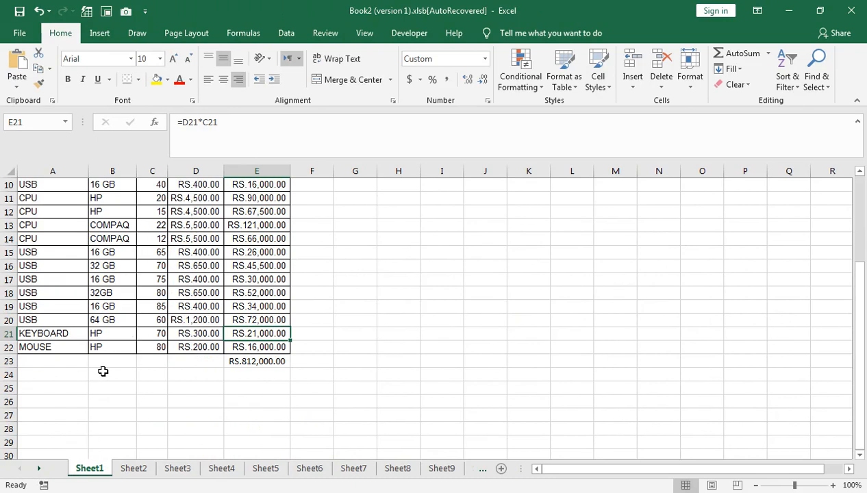
pyautogui.scroll(3, 143, 360)
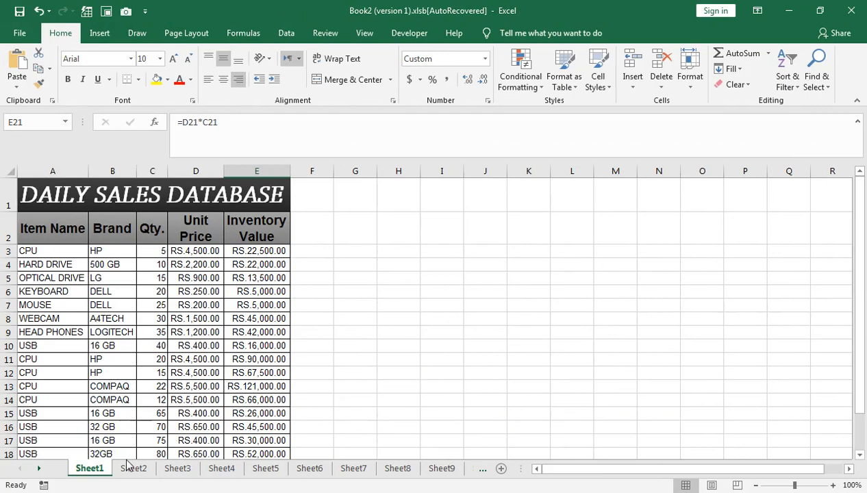
# - Check the inventory value total in cell E23 on Sheet2 and Sheet3
pyautogui.click(134, 467)
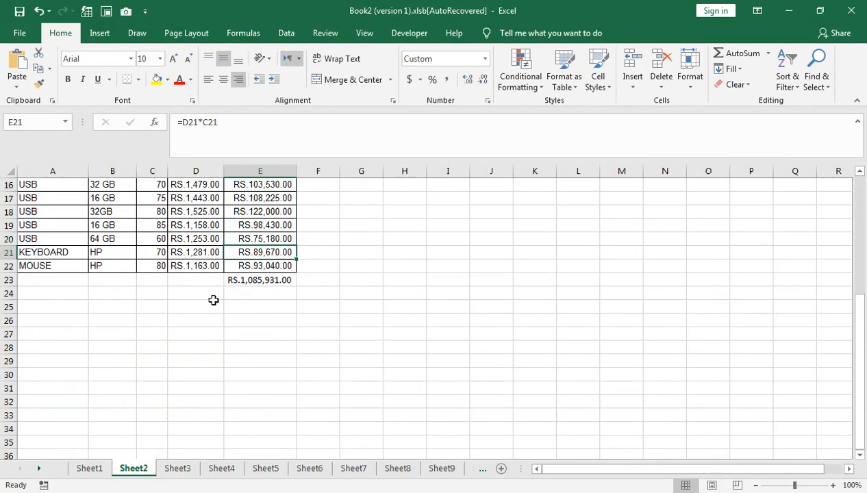
pyautogui.click(251, 279)
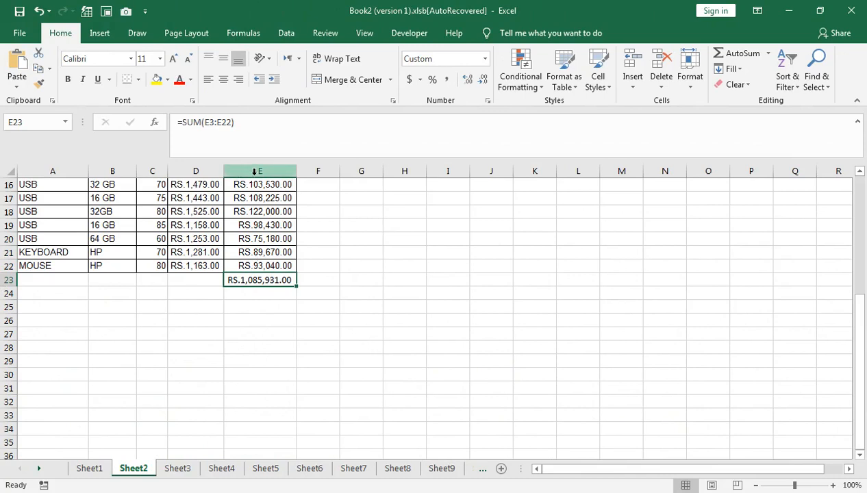
pyautogui.click(178, 468)
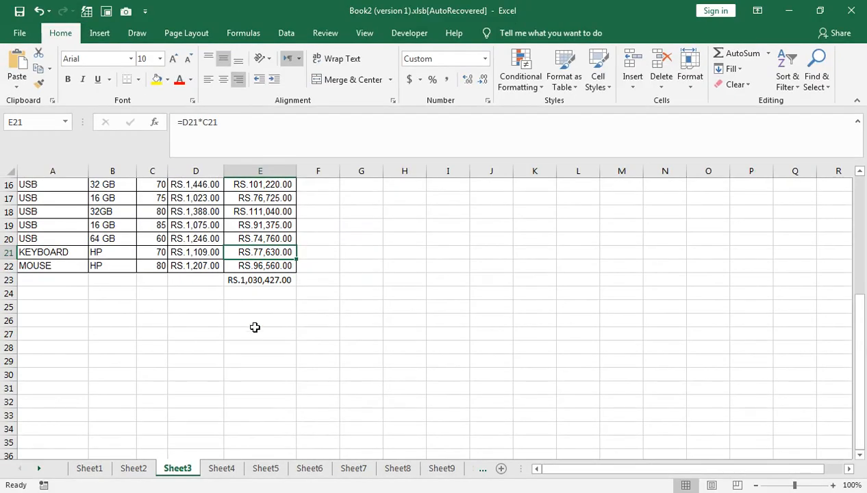
# - Activate Sheet31, the March sale report, from the full list of sheets
pyautogui.rightClick(45, 469)
pyautogui.moveTo(184, 319); pyautogui.dragTo(187, 381)
pyautogui.click(44, 455)
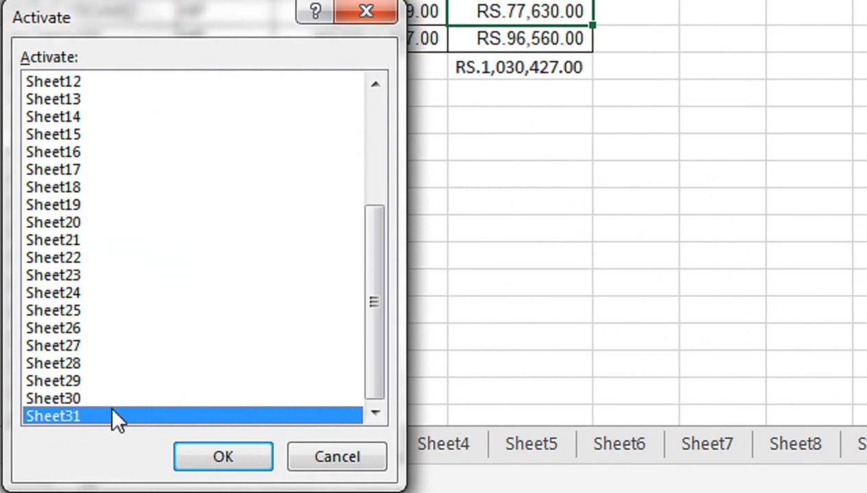
pyautogui.click(197, 457)
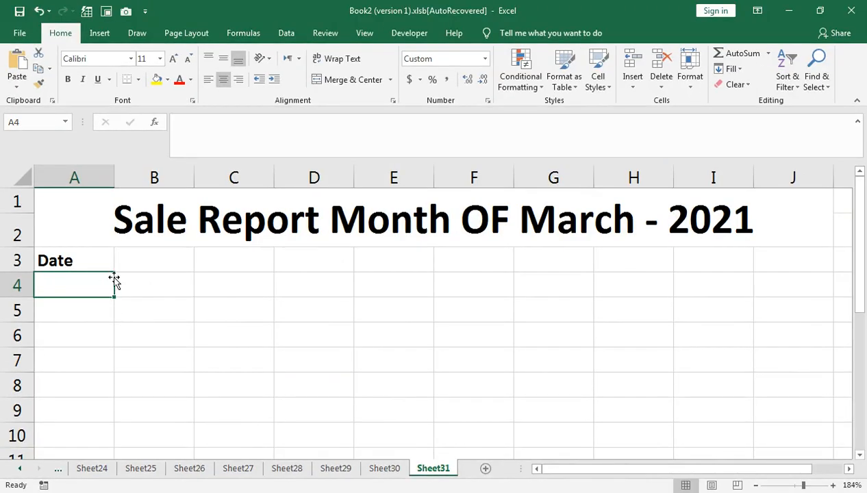
# - Enter the date 1-Mar in cell A4 under the Date heading
pyautogui.write('1-mar')
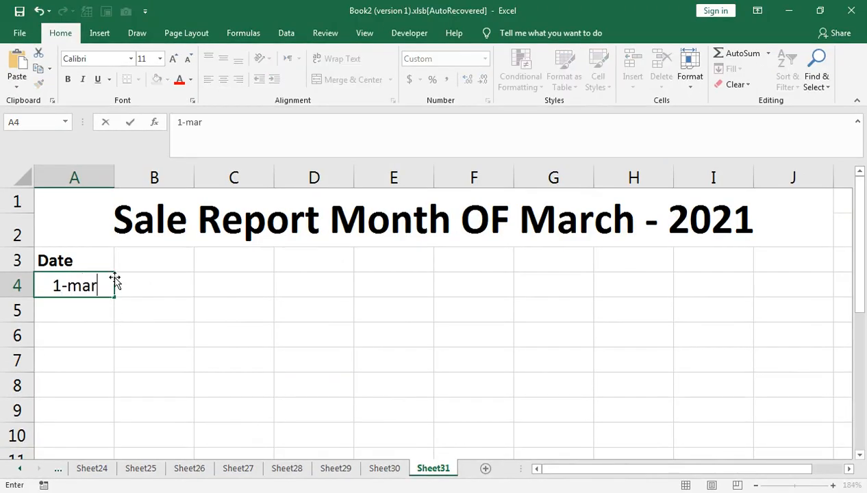
pyautogui.press('BackSpace')
pyautogui.press('BackSpace')
pyautogui.press('BackSpace')
pyautogui.write('Mar')
pyautogui.press('Return')
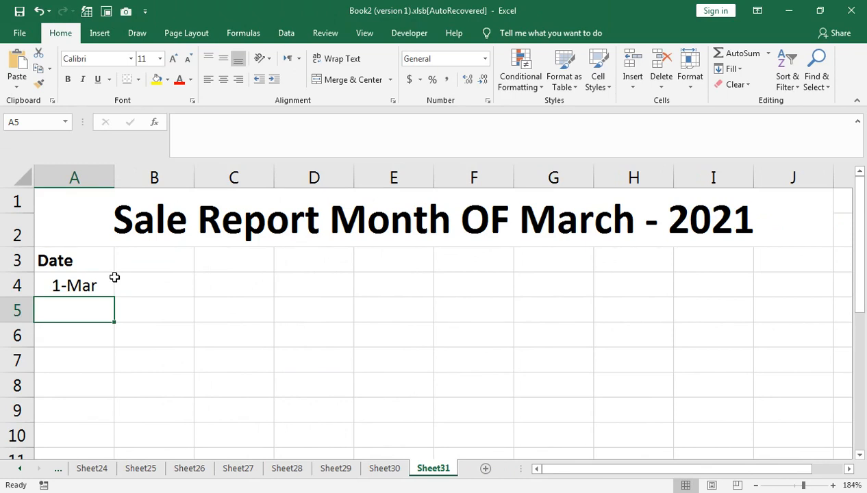
# - Enter a SUM of cell E23 across Sheet1 through Sheet30 in B6 and fit column B to the result
pyautogui.press('Right')
pyautogui.press('Down')
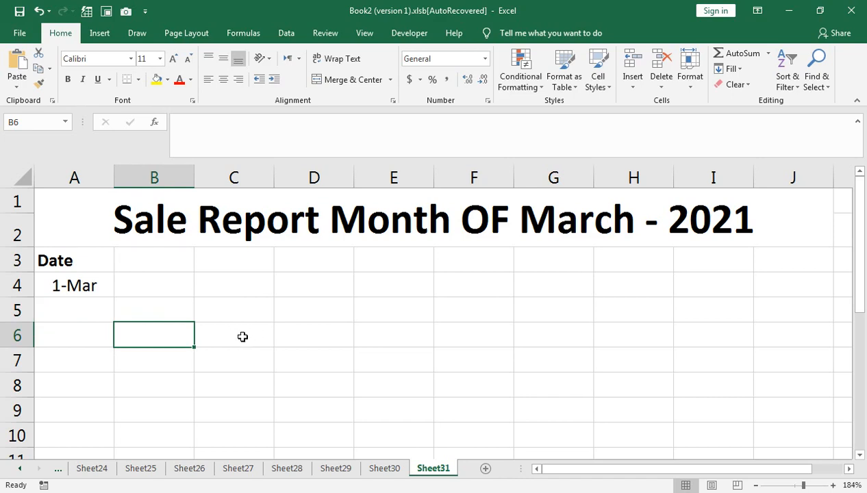
pyautogui.write('=sum')
pyautogui.press('Tab')
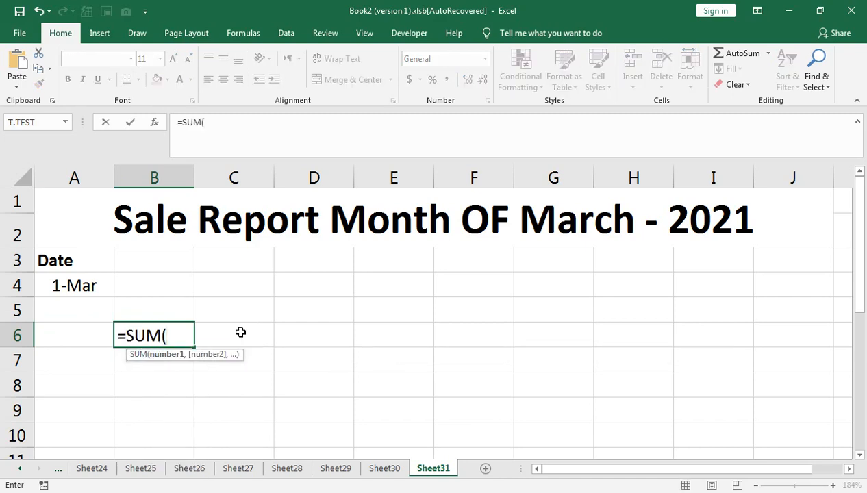
pyautogui.click(393, 472)
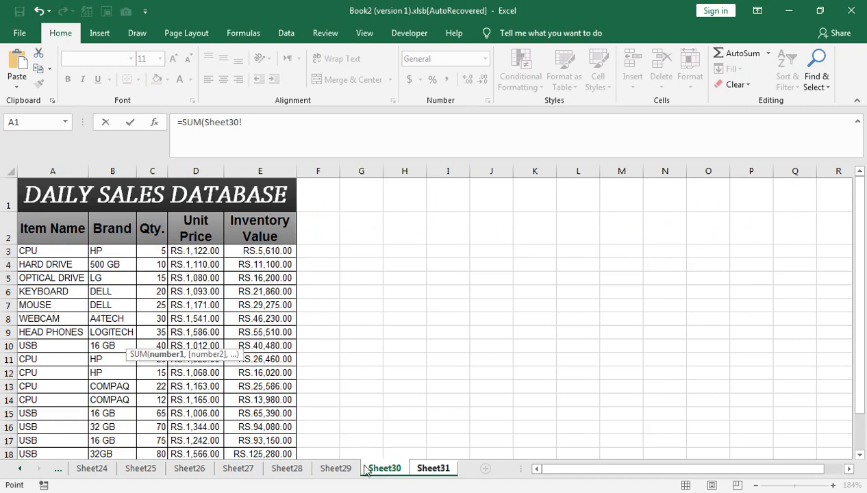
pyautogui.click(21, 469)
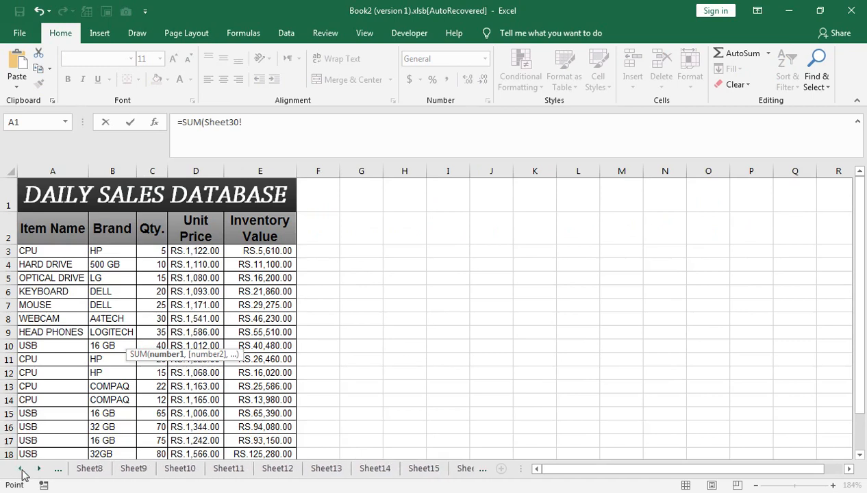
pyautogui.keyDown('shift'); pyautogui.click(81, 471); pyautogui.keyUp('shift')
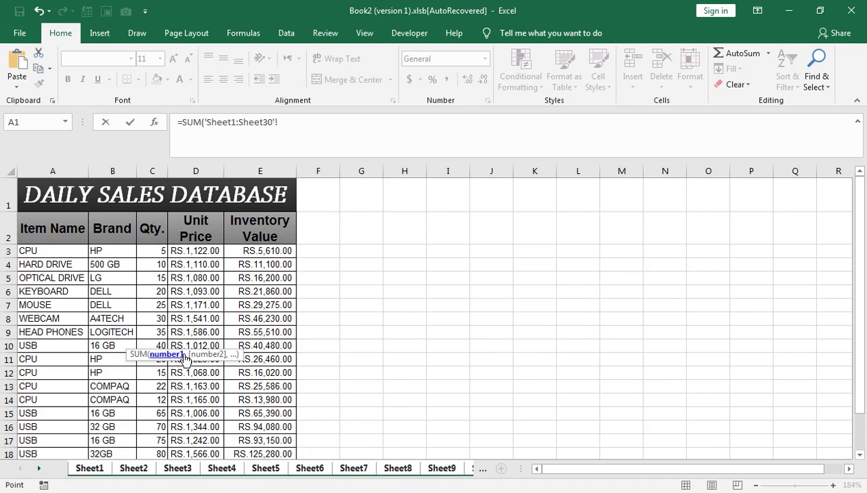
pyautogui.moveTo(860, 246); pyautogui.dragTo(859, 281)
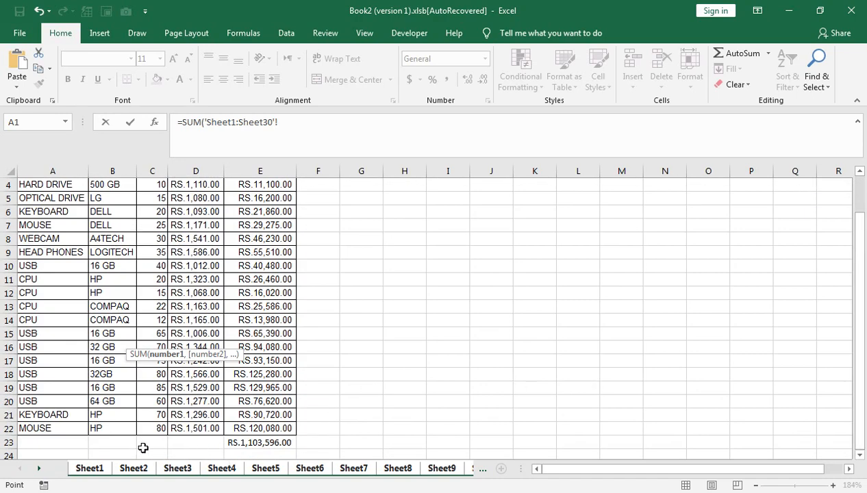
pyautogui.click(252, 443)
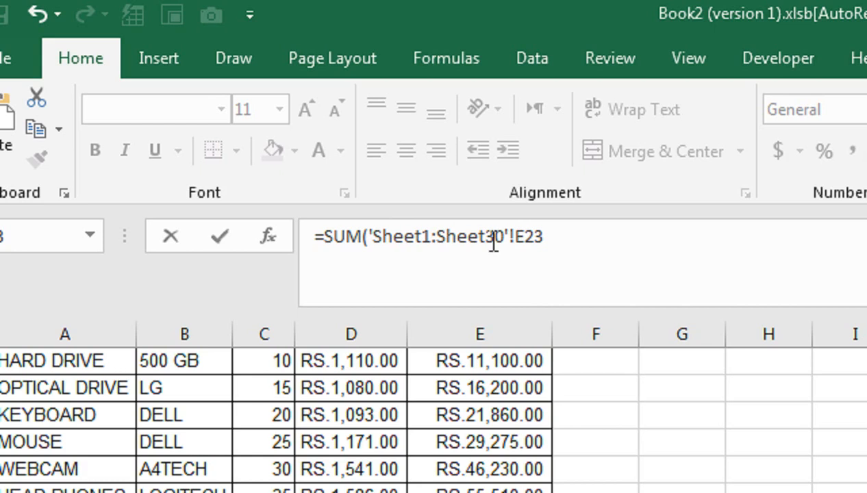
pyautogui.click(554, 236)
pyautogui.write(')')
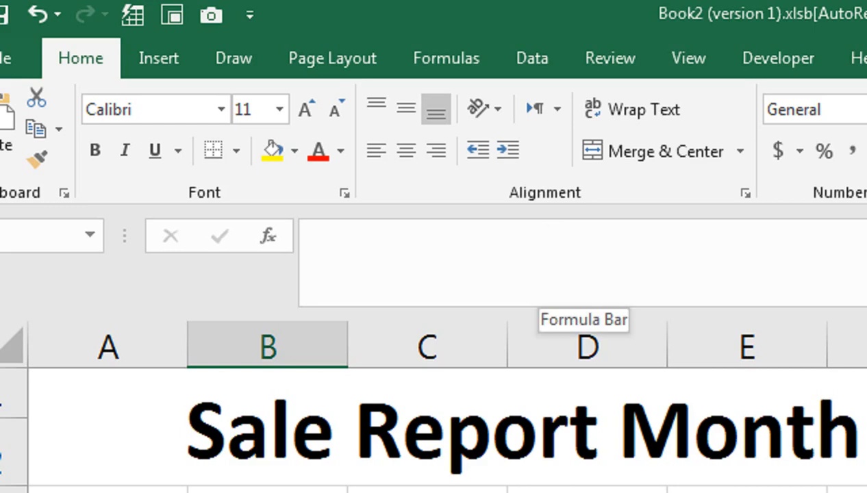
pyautogui.click(336, 334)
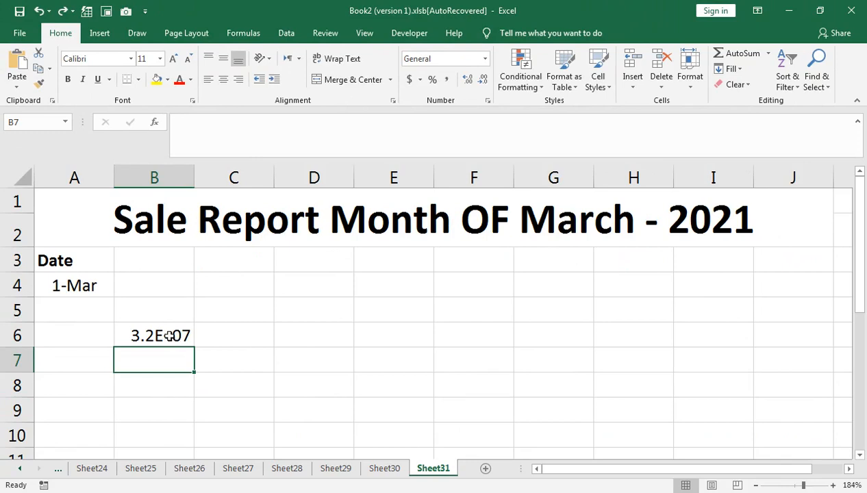
pyautogui.doubleClick(194, 171)
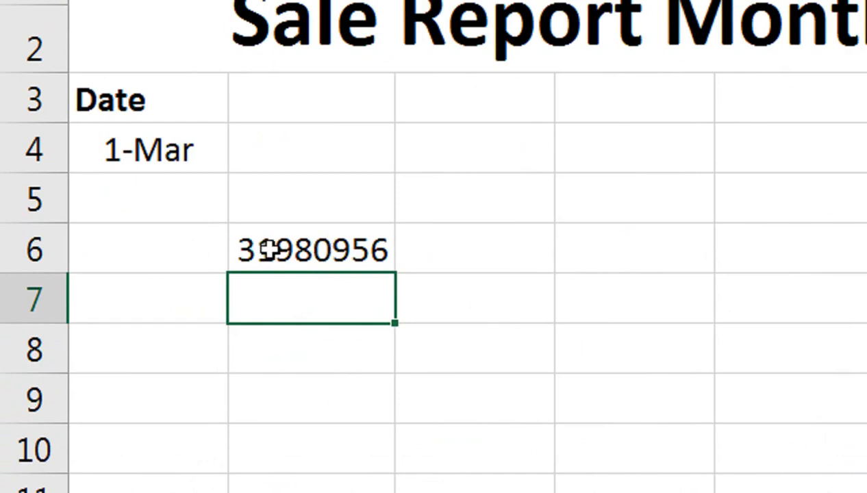
# - Clear the SUM formula from cell B6 and narrow column B
pyautogui.click(325, 248)
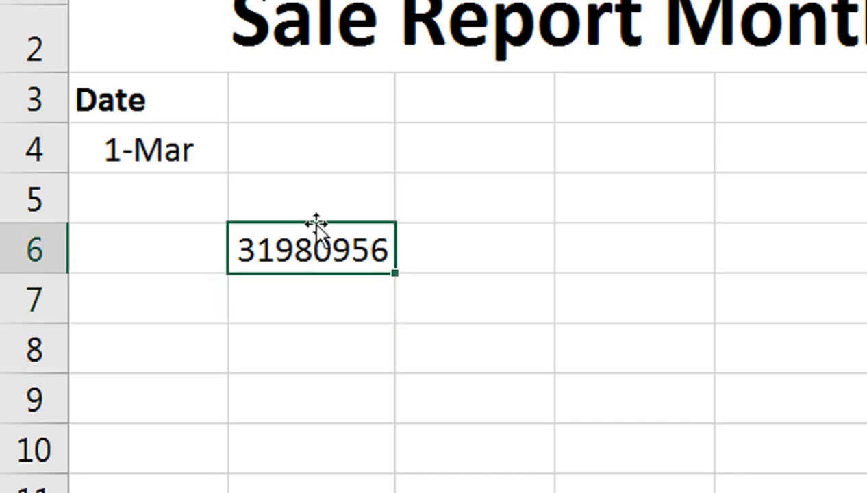
pyautogui.press('Delete')
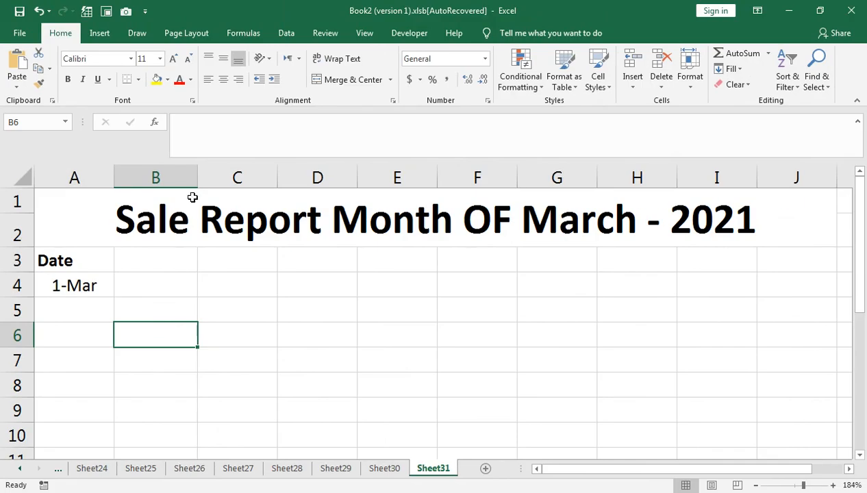
pyautogui.moveTo(200, 176); pyautogui.dragTo(194, 176)
# - Fill the date series from A4 across row 4 to 10-Mar in J4
pyautogui.click(70, 287)
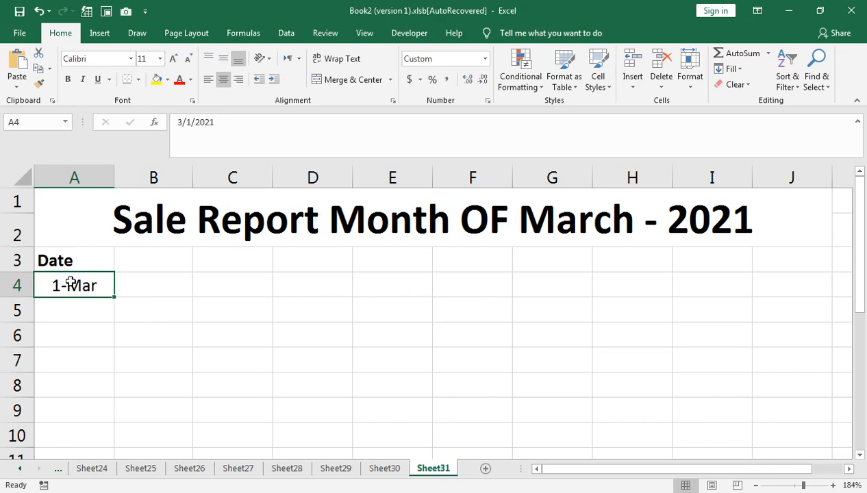
pyautogui.moveTo(112, 296); pyautogui.dragTo(721, 275)
pyautogui.moveTo(786, 275); pyautogui.dragTo(792, 283)
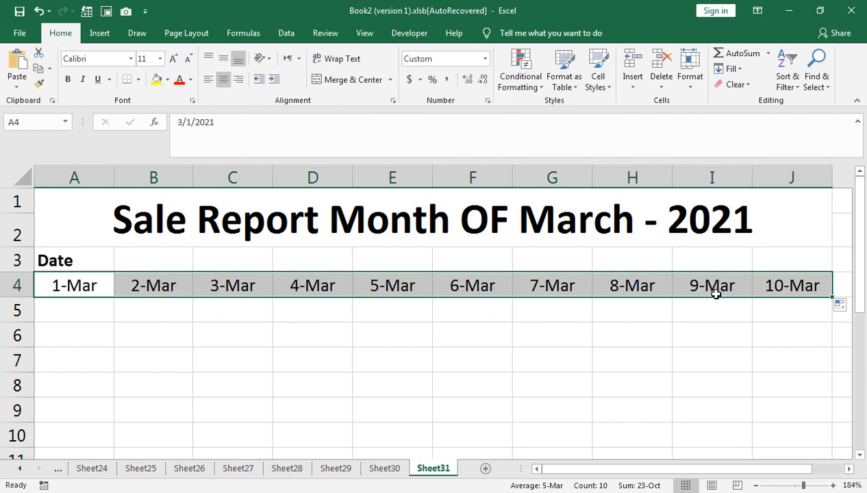
pyautogui.hotkey('ctrl', 'q')
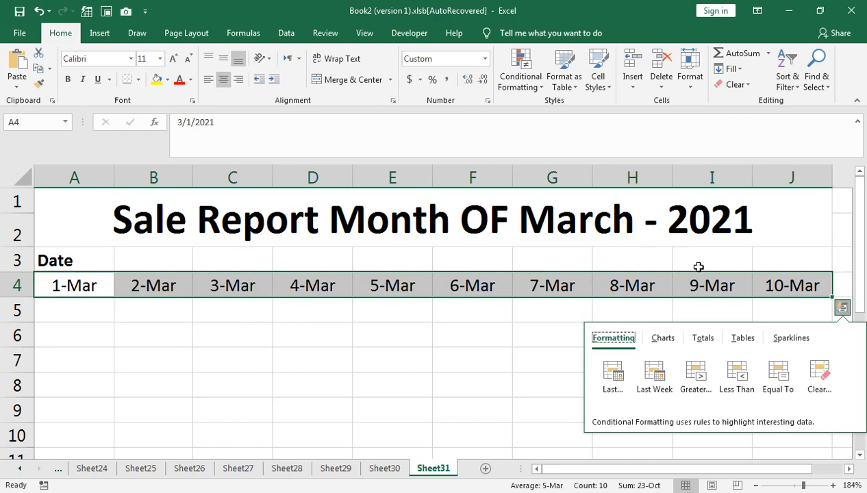
# - Enter 11-Mar in cell A7 and fill the dates across row 7 to 20-Mar in J7
pyautogui.click(89, 357)
pyautogui.write('11-mar')
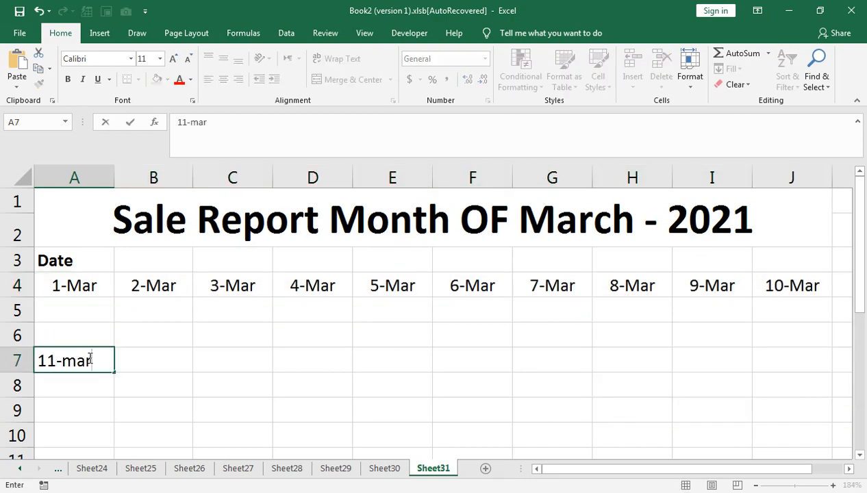
pyautogui.press('BackSpace')
pyautogui.press('BackSpace')
pyautogui.press('BackSpace')
pyautogui.write('M')
pyautogui.click(99, 356)
pyautogui.moveTo(117, 375); pyautogui.dragTo(794, 367)
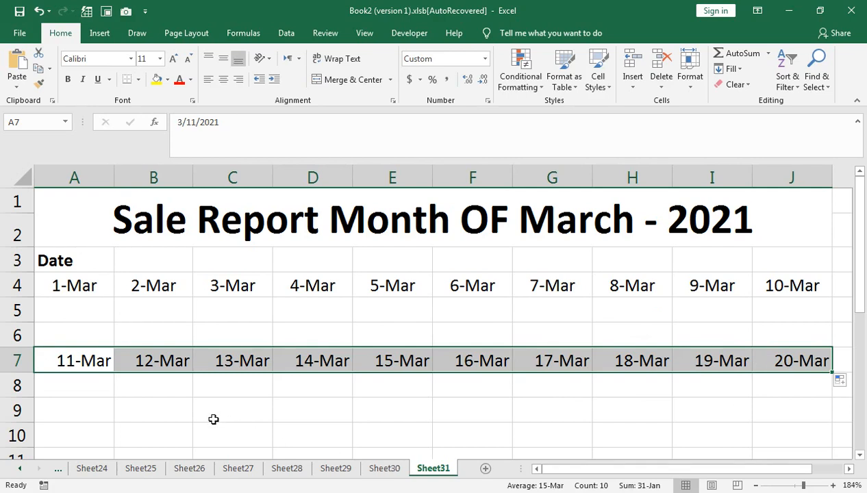
# - Enter 21-Mar in cell A10 and fill the dates across row 10 to 30-Mar in J10
pyautogui.click(95, 436)
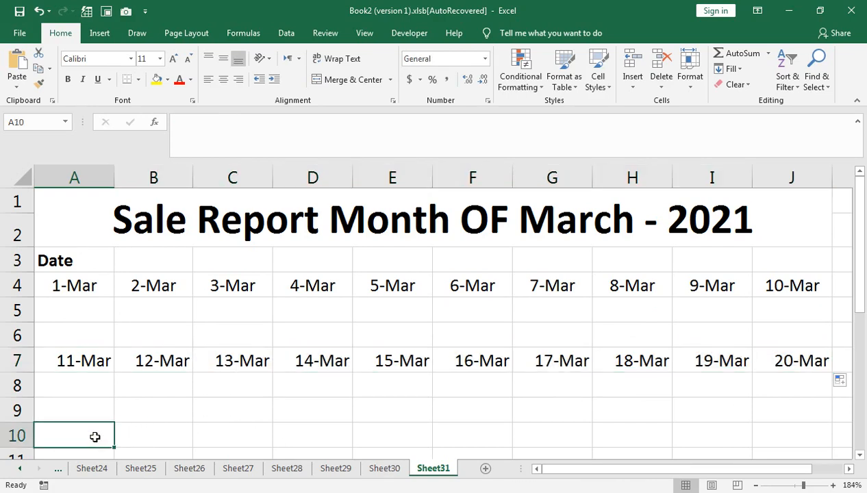
pyautogui.write('21-mar')
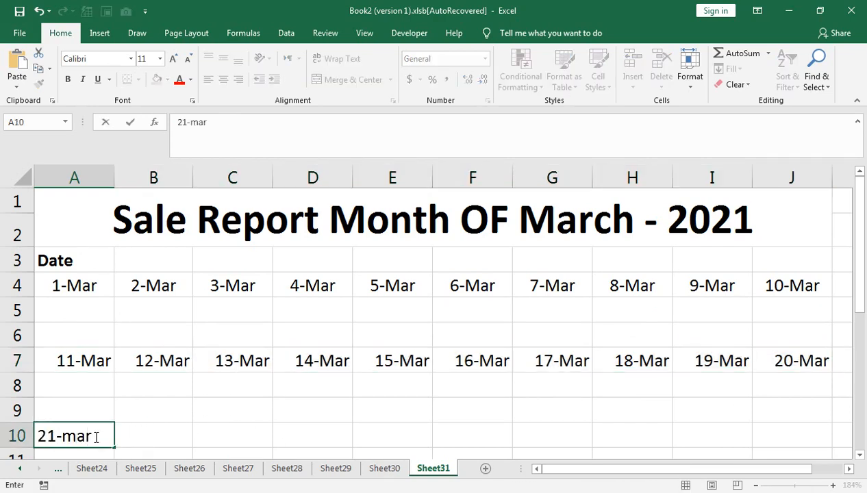
pyautogui.press('BackSpace')
pyautogui.press('BackSpace')
pyautogui.write('Mar')
pyautogui.hotkey('ctrl', 'Return')
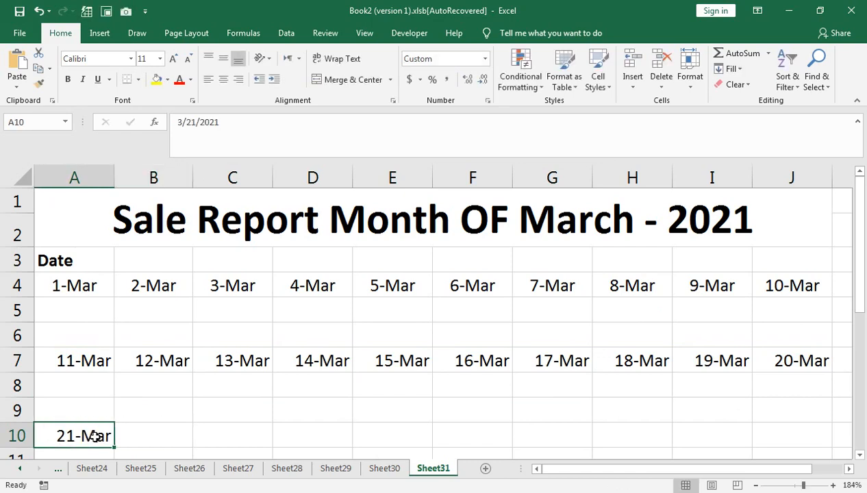
pyautogui.moveTo(113, 448); pyautogui.dragTo(781, 414)
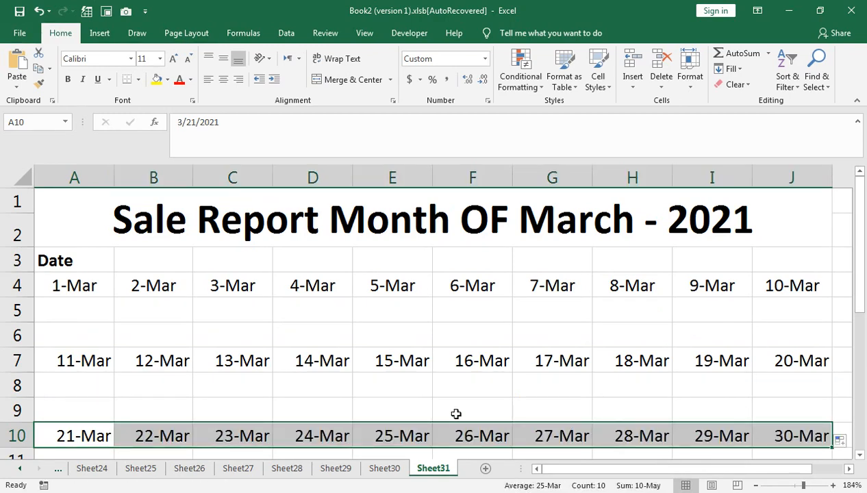
# - Begin a formula in cell A5 with INDIRECT and a nested CONCAT whose first argument is the text "Sheet"
pyautogui.click(82, 307)
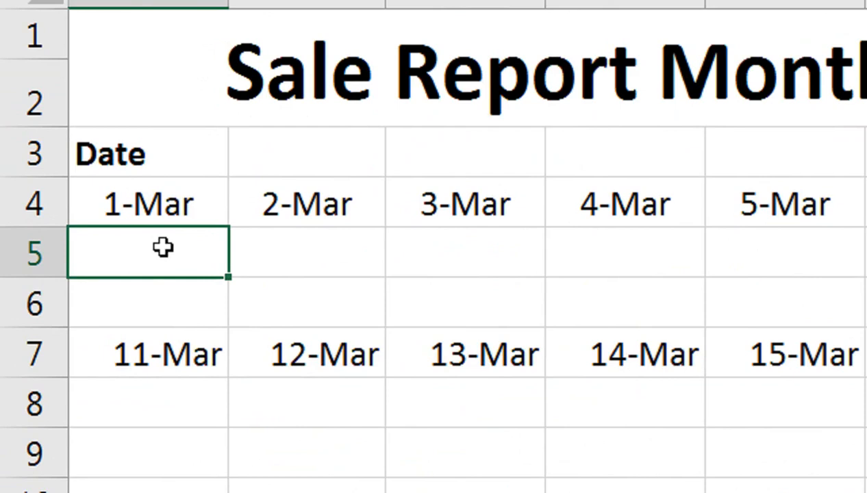
pyautogui.write('=in')
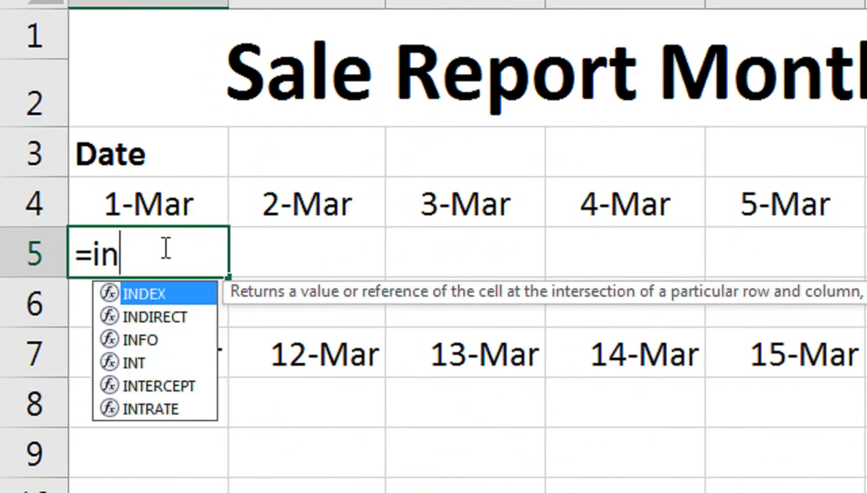
pyautogui.press('Down')
pyautogui.press('Tab')
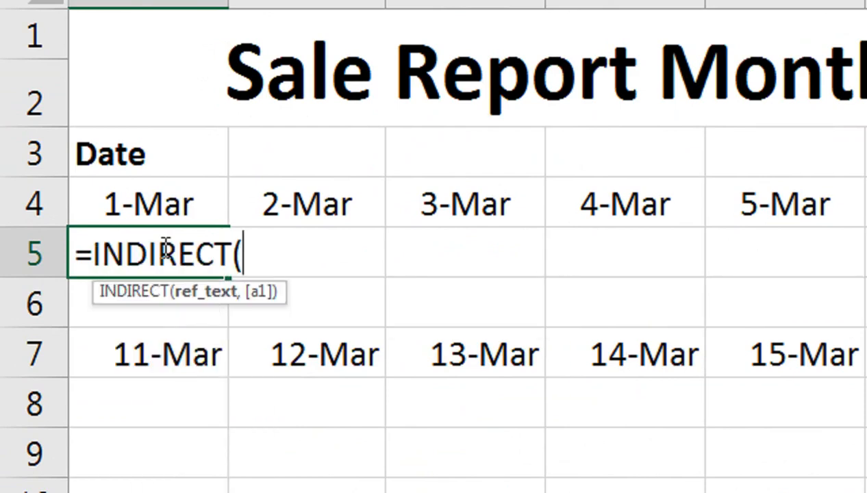
pyautogui.write('con')
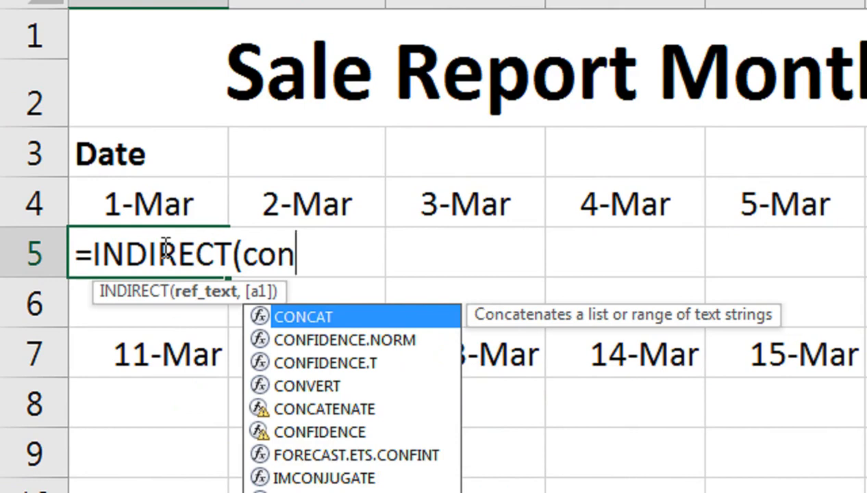
pyautogui.press('Tab')
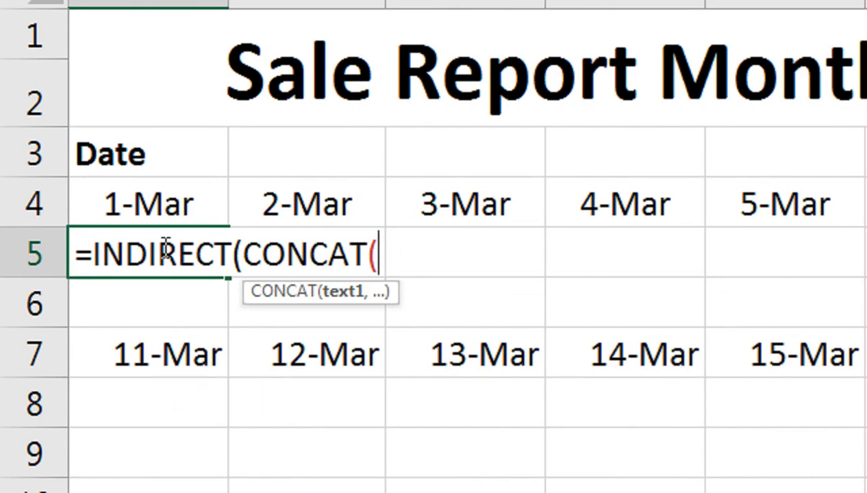
pyautogui.write('"')
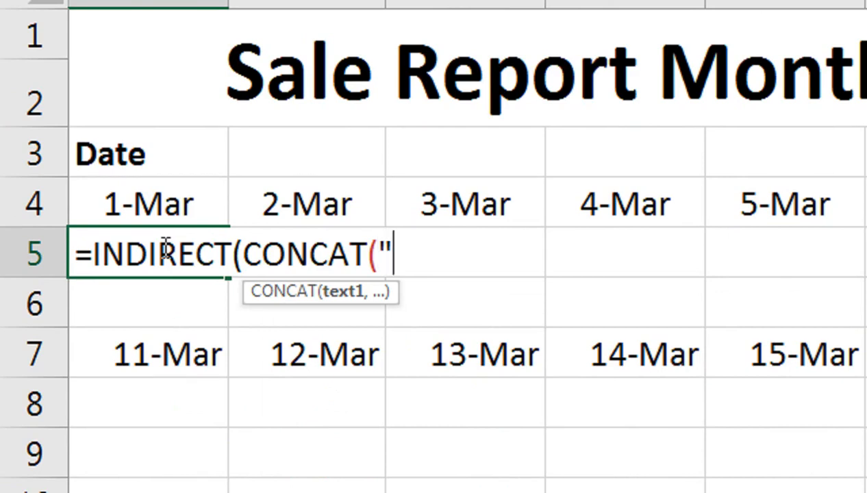
pyautogui.write('She')
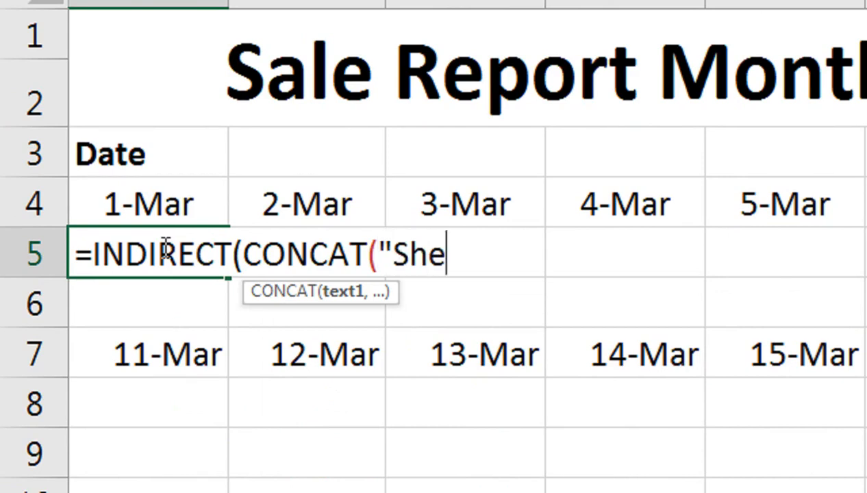
pyautogui.write('et"')
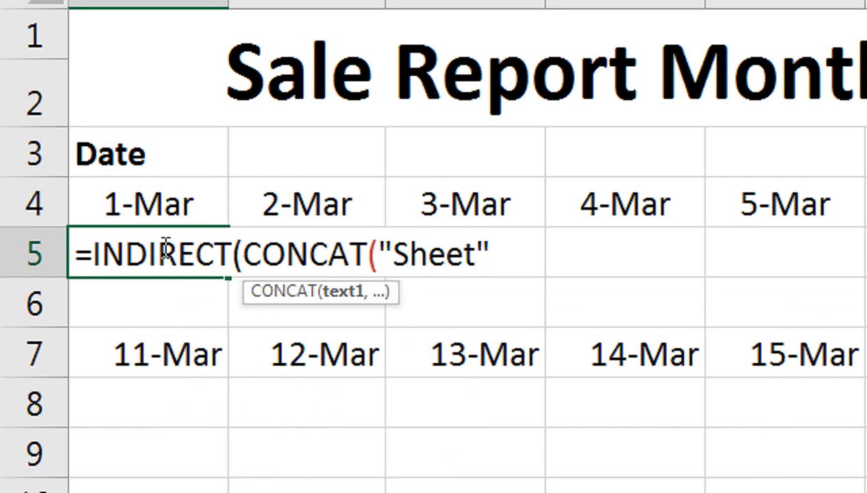
pyautogui.write(',')
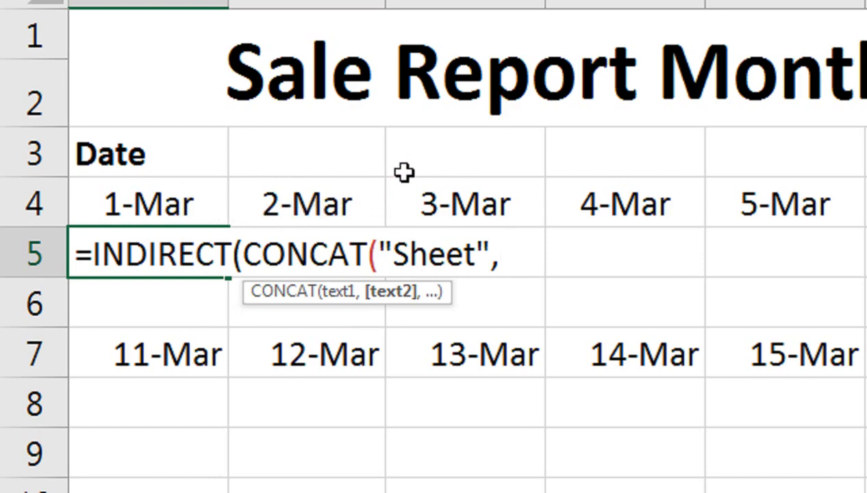
# - Add COLUMN() without a reference as the second CONCAT argument of the A5 formula
pyautogui.write('c')
pyautogui.press('BackSpace')
pyautogui.write('Co')
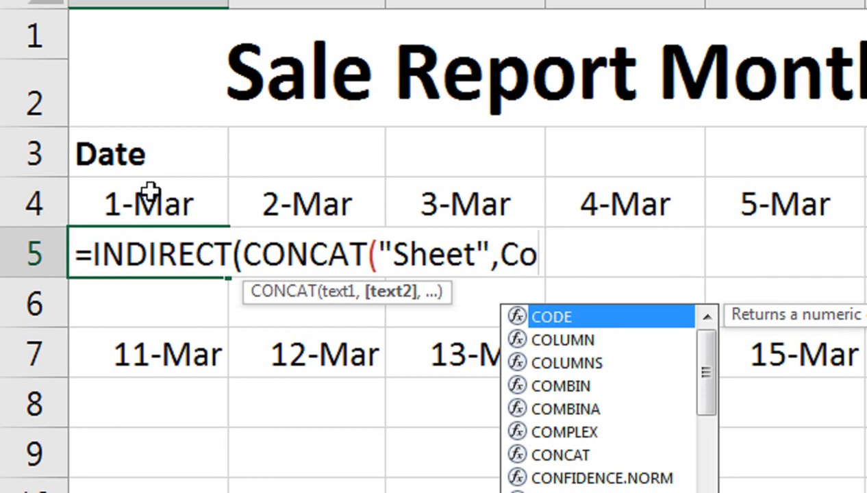
pyautogui.press('Down')
pyautogui.press('Tab')
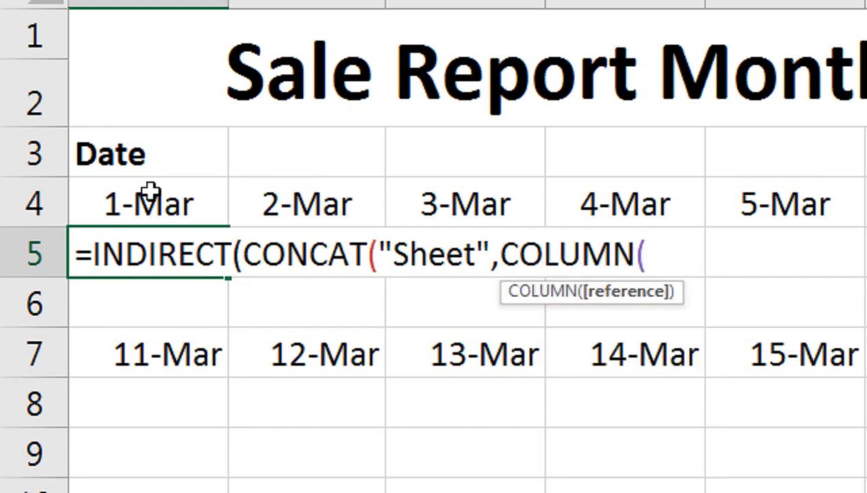
pyautogui.write(')')
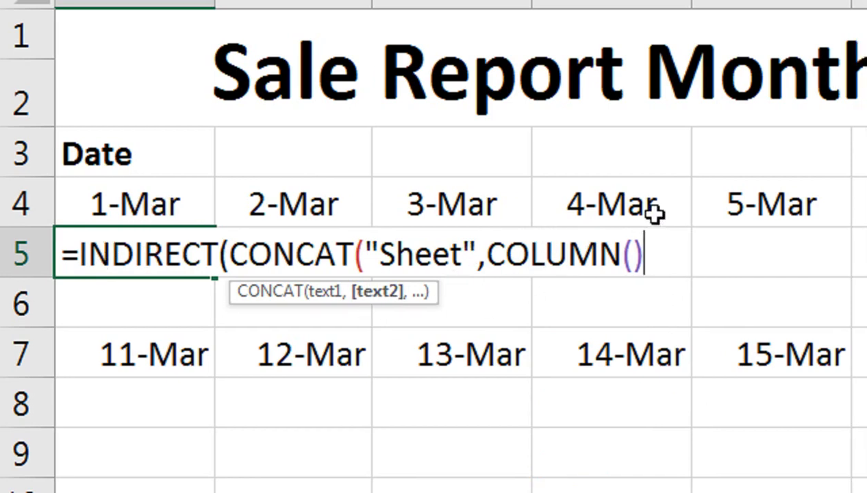
pyautogui.write(',')
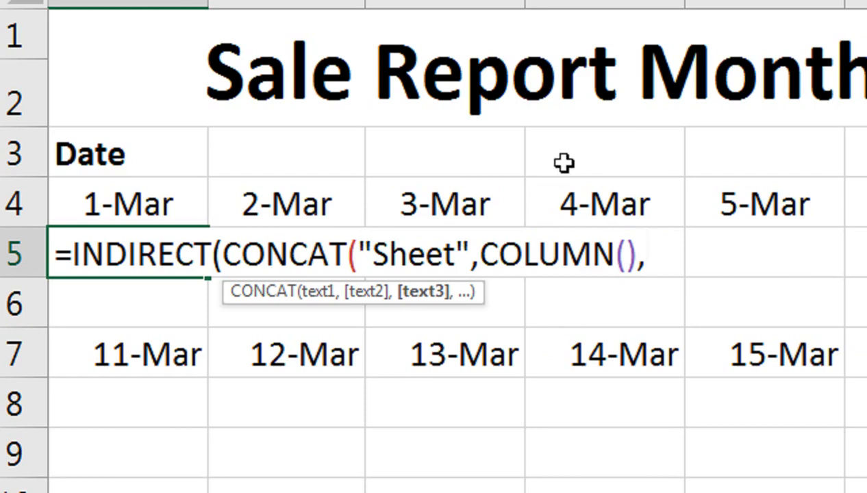
# - Add "!E23" as the third CONCAT argument and complete the formula =INDIRECT(CONCAT("Sheet",COLUMN(),"!E23")) in A5
pyautogui.write('"')
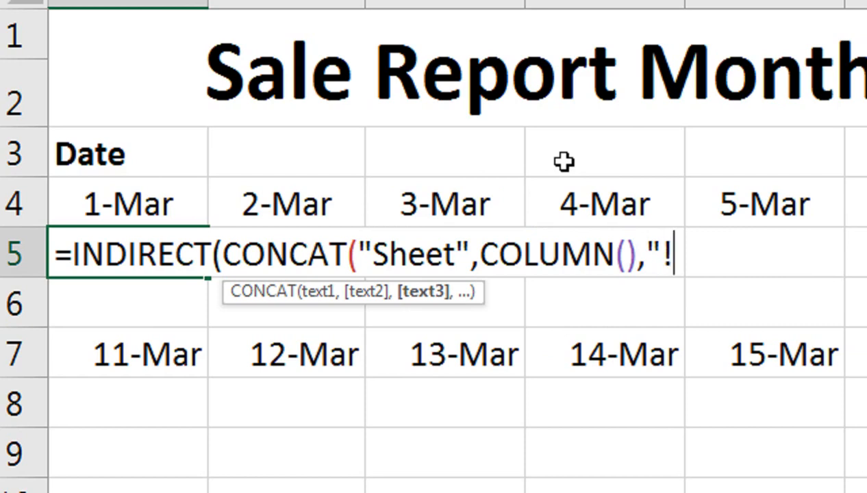
pyautogui.write('!E')
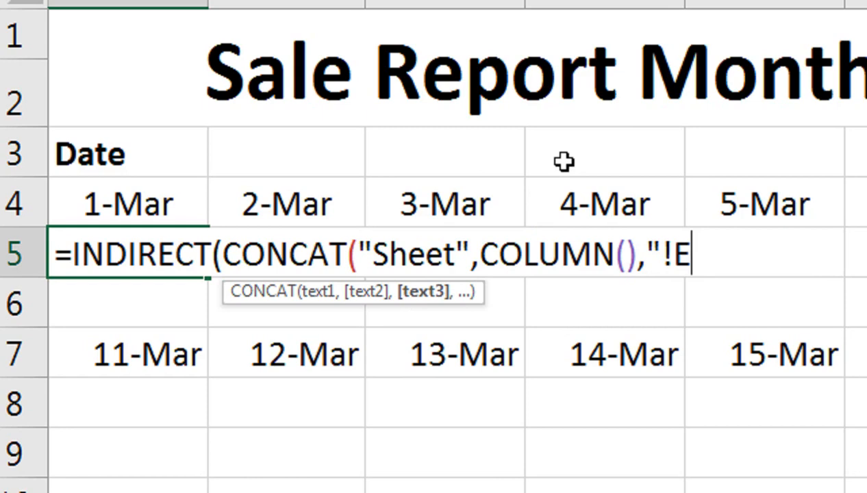
pyautogui.write('23')
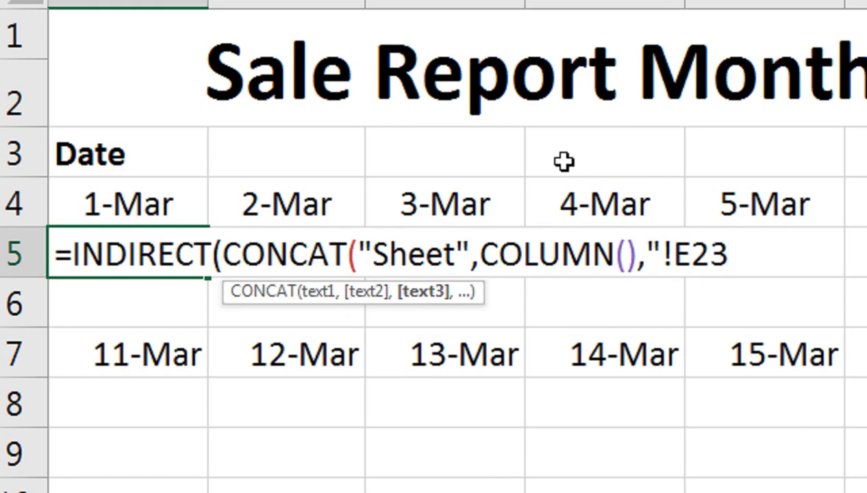
pyautogui.write('")')
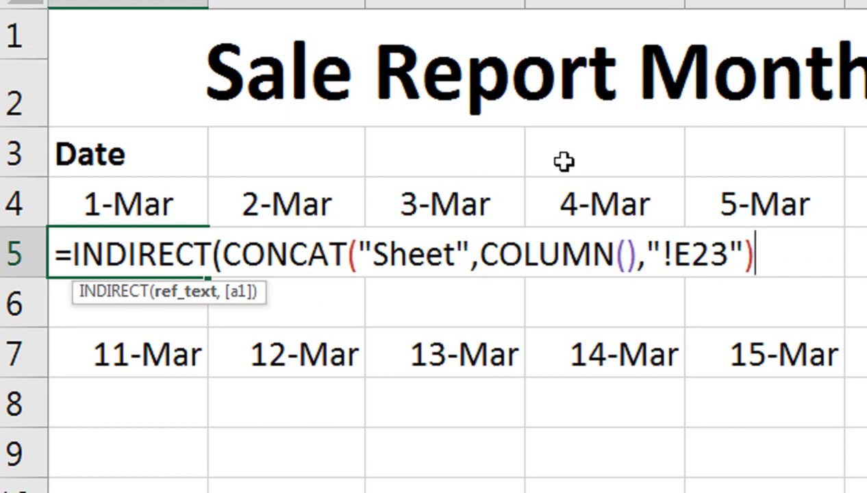
pyautogui.write(')')
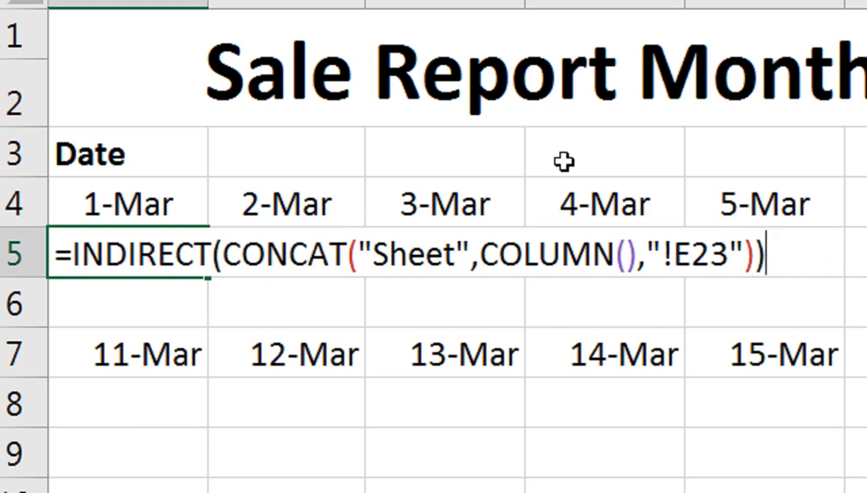
pyautogui.press('Return')
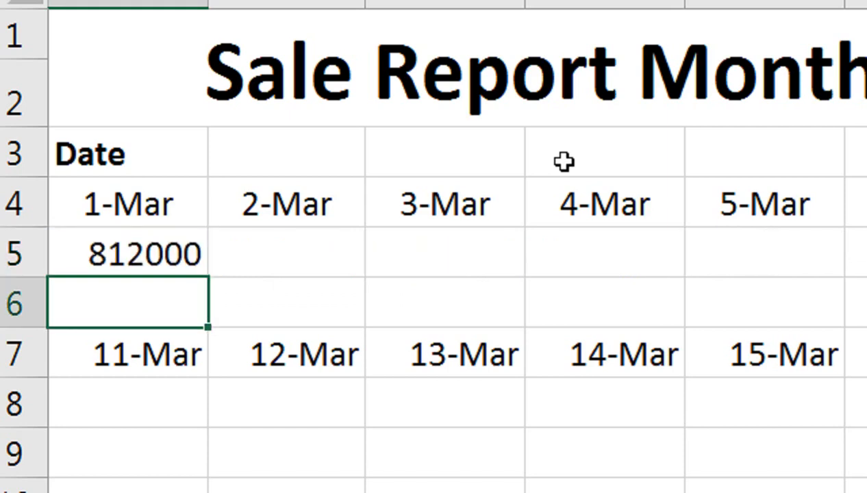
# - Compare the 1-Mar result in A5 with the total in cell E23 on Sheet1 and return to Sheet31
pyautogui.click(183, 254)
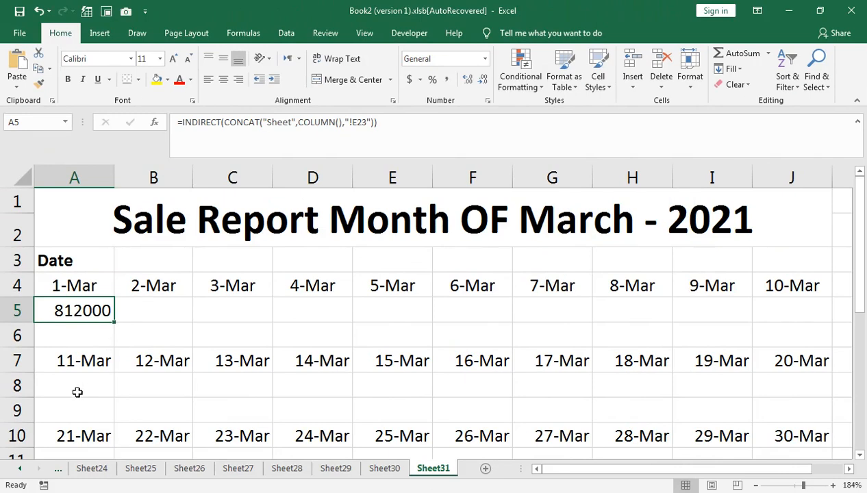
pyautogui.rightClick(23, 470)
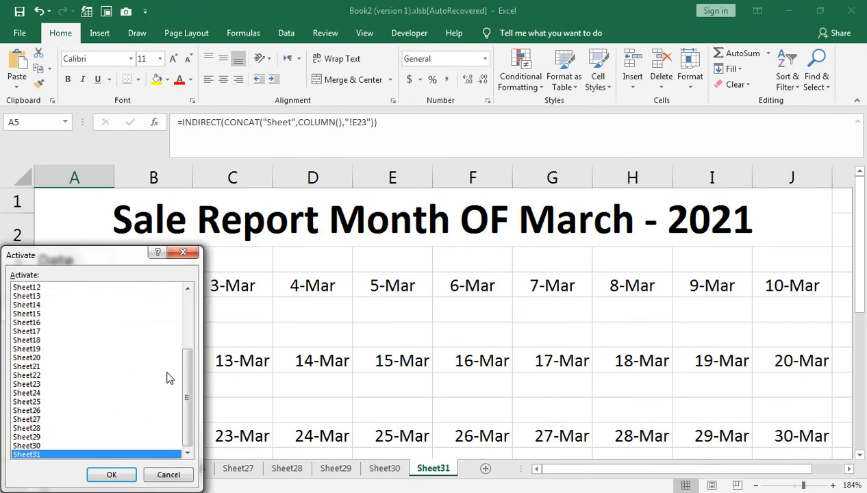
pyautogui.moveTo(188, 366); pyautogui.dragTo(189, 311)
pyautogui.click(28, 287)
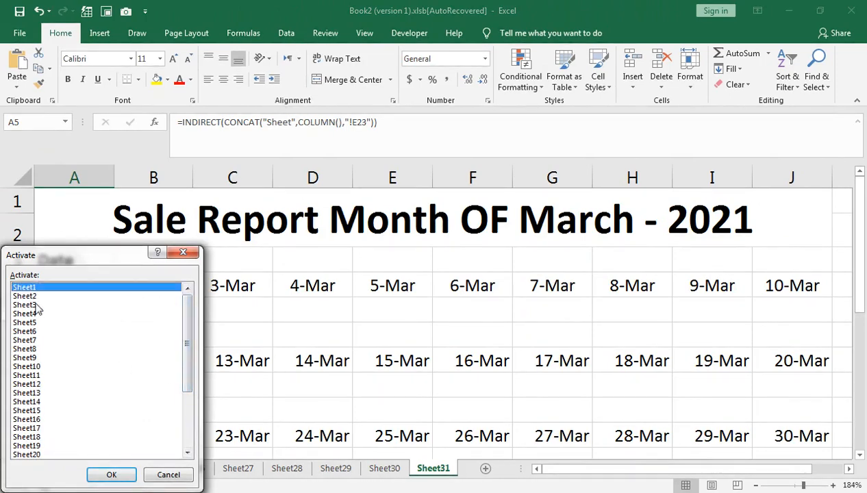
pyautogui.click(112, 474)
pyautogui.scroll(-2, 174, 366)
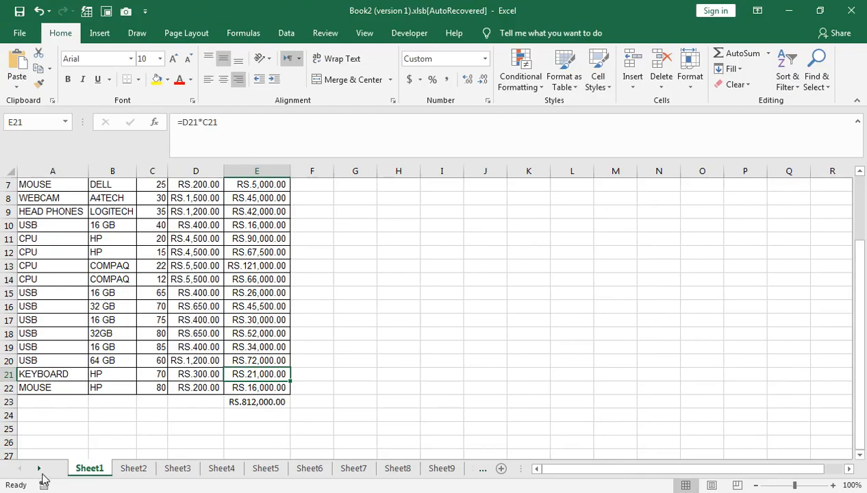
pyautogui.rightClick(36, 470)
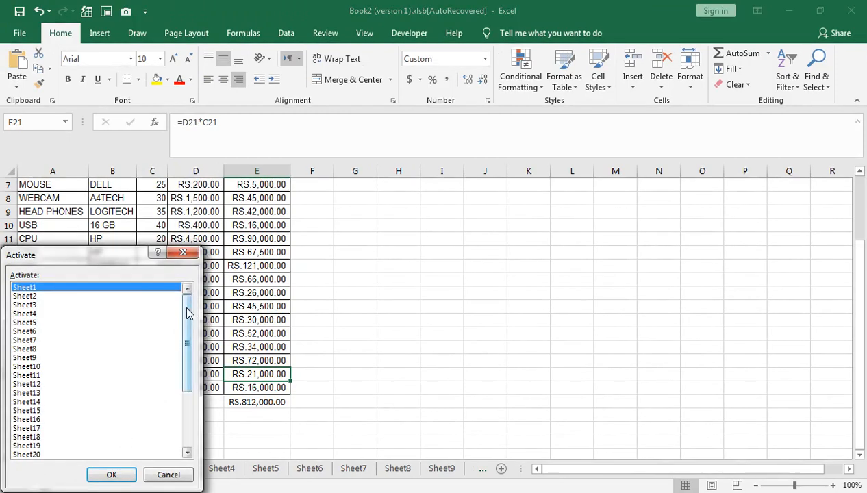
pyautogui.moveTo(188, 305); pyautogui.dragTo(187, 396)
pyautogui.click(37, 455)
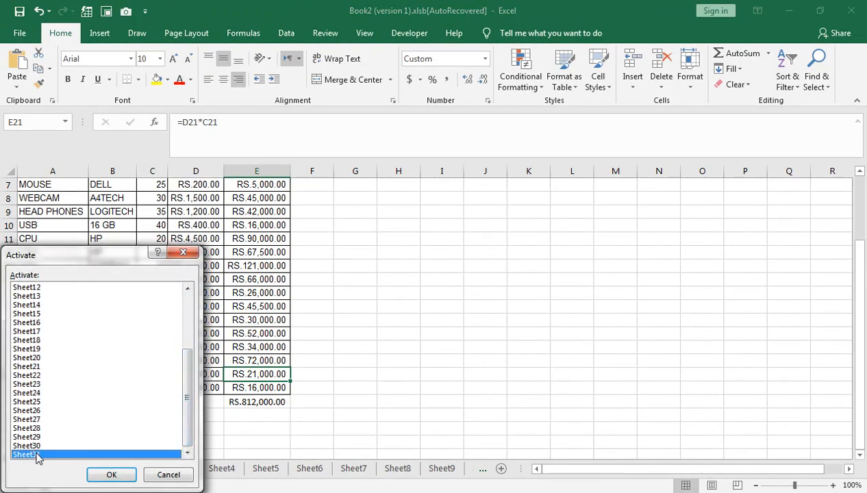
pyautogui.click(112, 475)
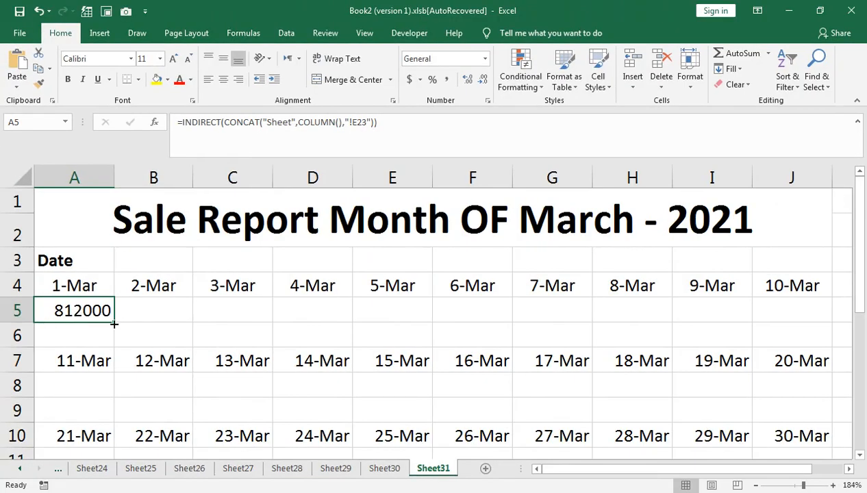
# - Fill the A5 formula across row 5 to the 10-Mar column in J5
pyautogui.moveTo(113, 323); pyautogui.dragTo(768, 303)
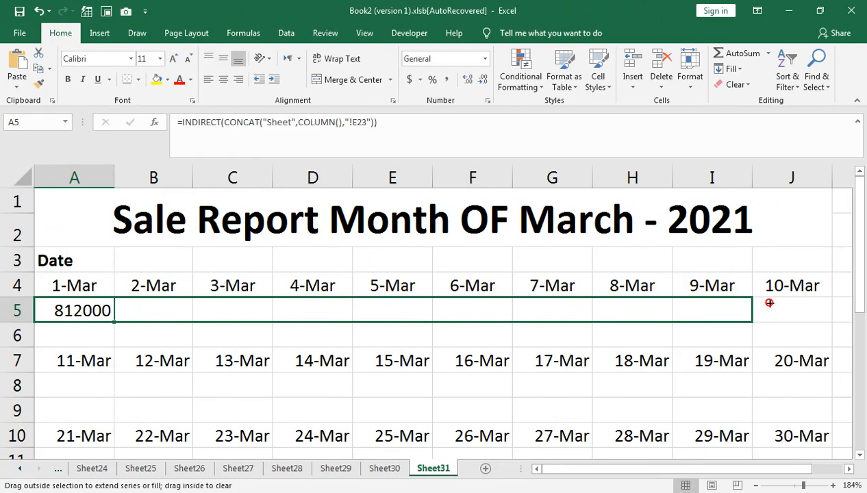
pyautogui.moveTo(770, 303); pyautogui.dragTo(768, 300)
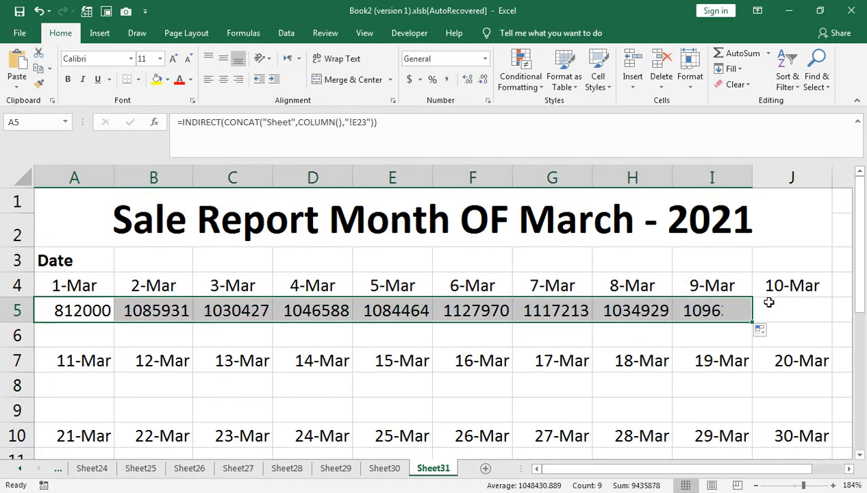
pyautogui.click(749, 326)
pyautogui.press('Up')
pyautogui.moveTo(753, 320); pyautogui.dragTo(807, 306)
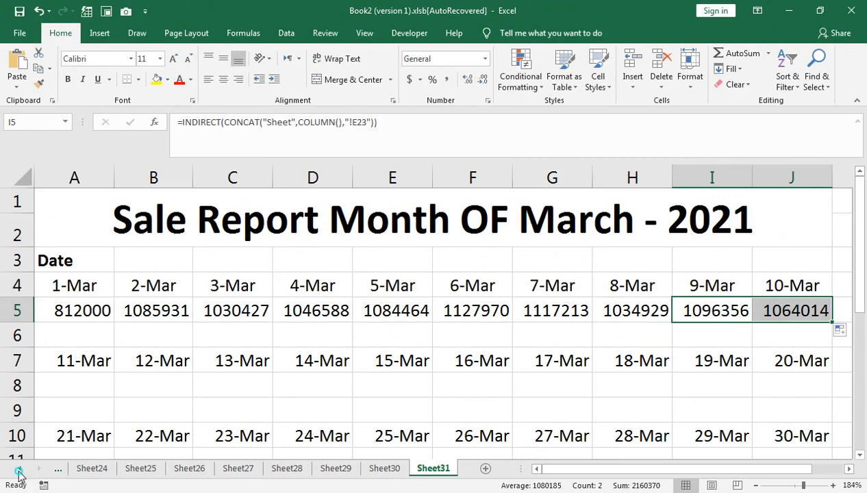
# - Compare the 10-Mar result in J5 with the total in cell E23 on Sheet10 and return to Sheet31
pyautogui.rightClick(19, 469)
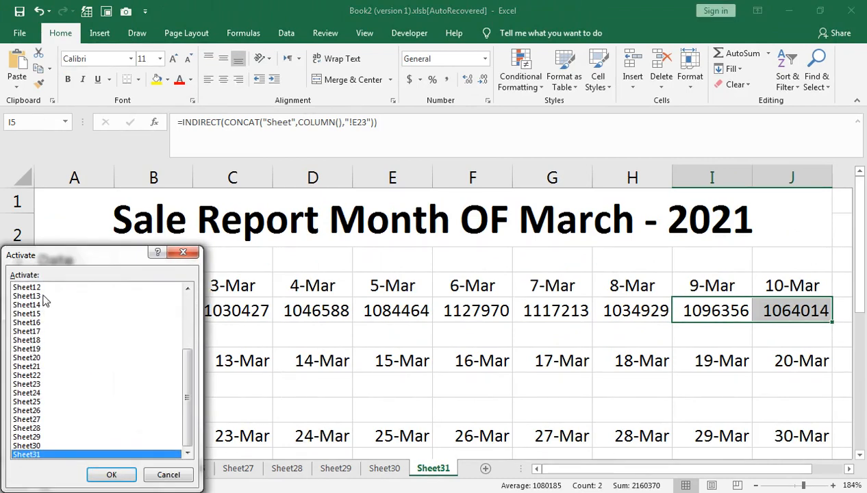
pyautogui.moveTo(183, 373); pyautogui.dragTo(70, 333)
pyautogui.click(27, 313)
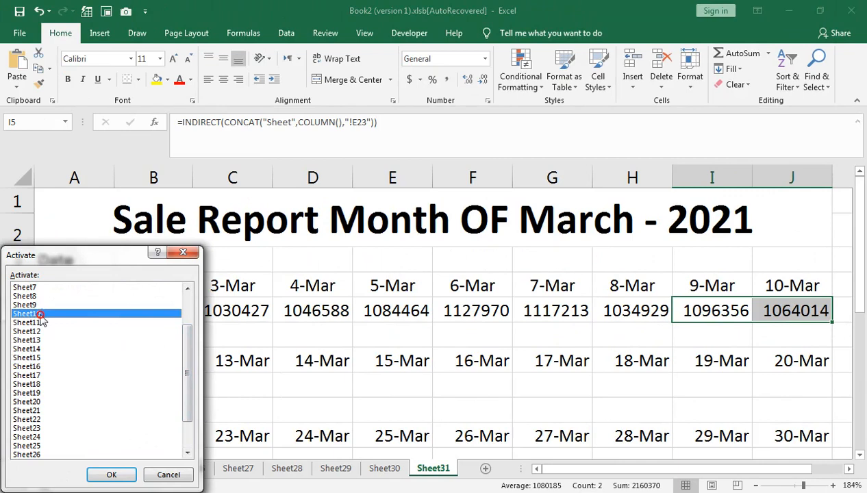
pyautogui.click(110, 475)
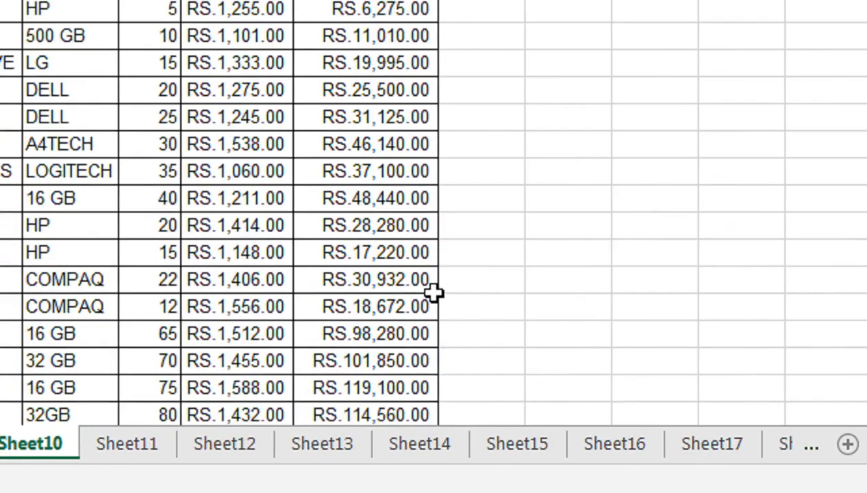
pyautogui.scroll(-2, 318, 373)
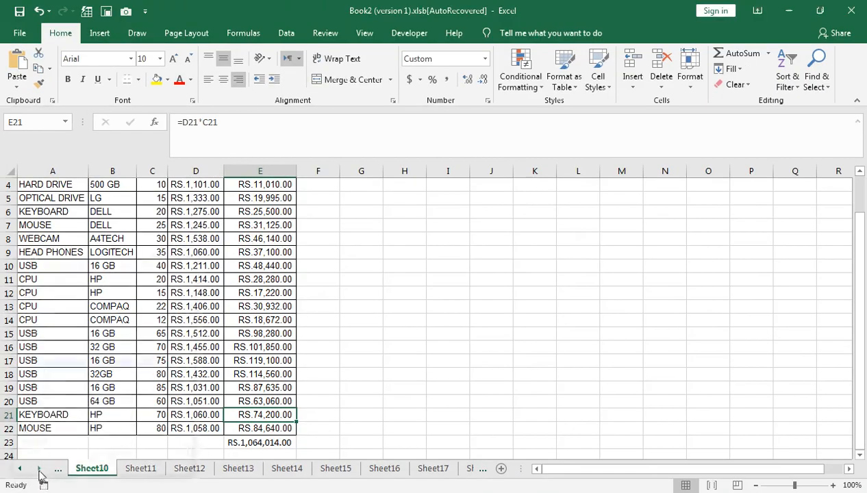
pyautogui.rightClick(41, 470)
pyautogui.moveTo(187, 339); pyautogui.dragTo(183, 399)
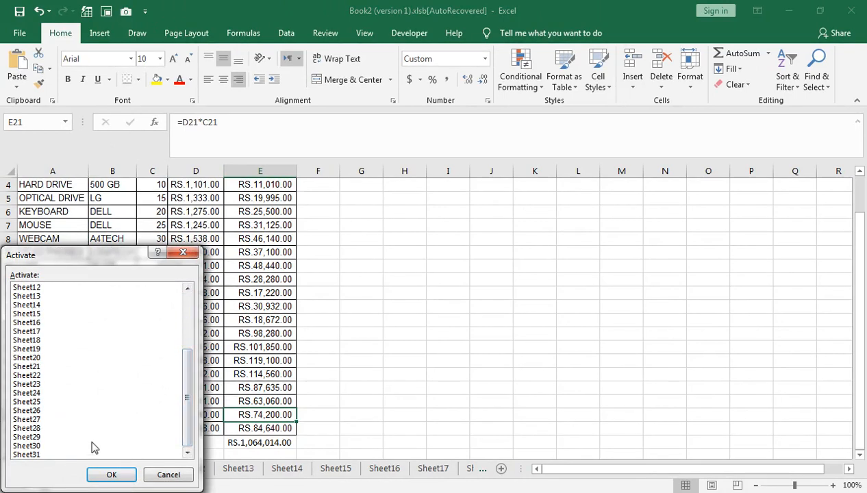
pyautogui.click(34, 454)
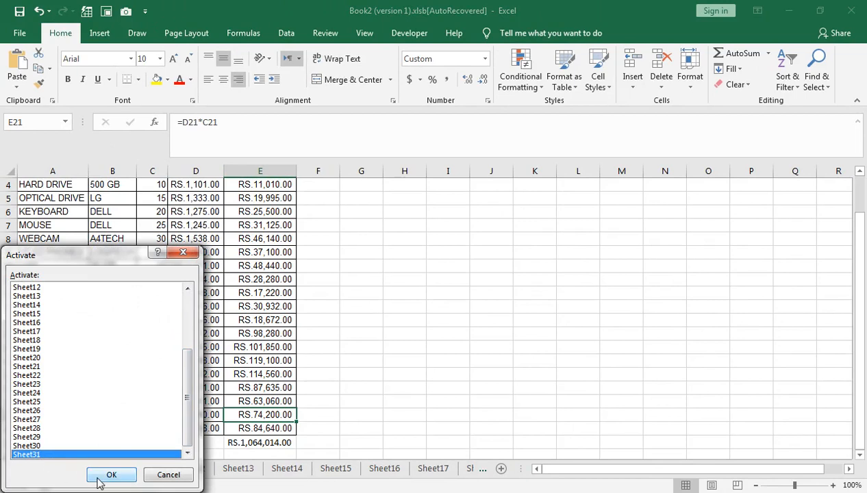
pyautogui.click(103, 475)
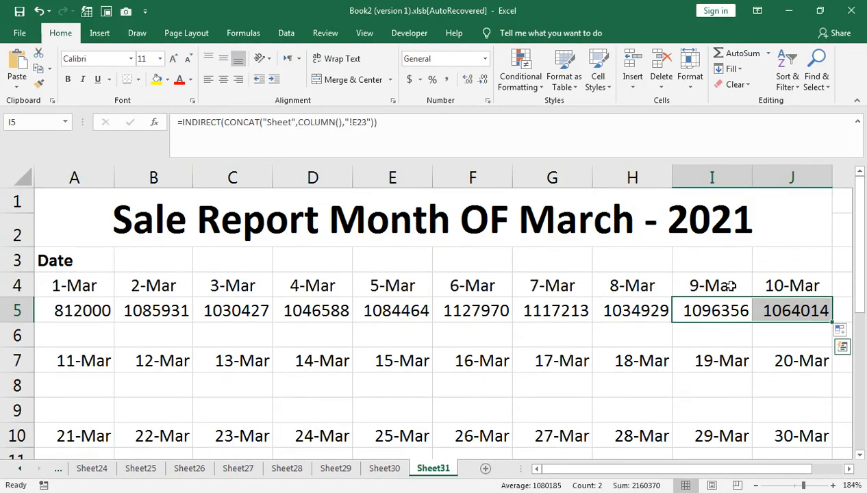
# - Start a formula in A8 under 11-Mar with INDIRECT, a nested CONCAT and "Sheet" as its first argument
pyautogui.click(93, 376)
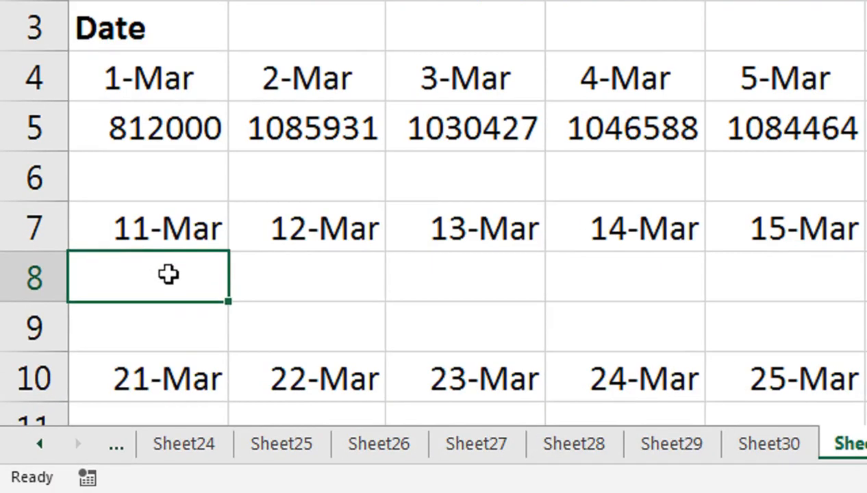
pyautogui.write('=ind')
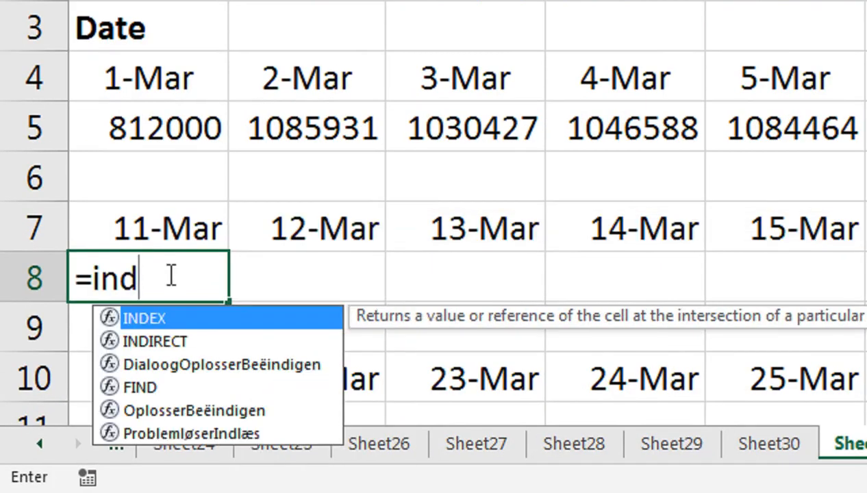
pyautogui.press('Down')
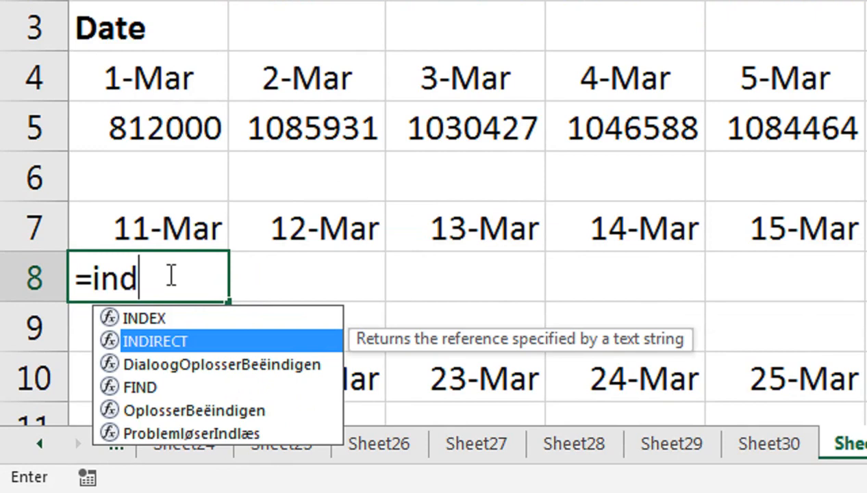
pyautogui.press('Tab')
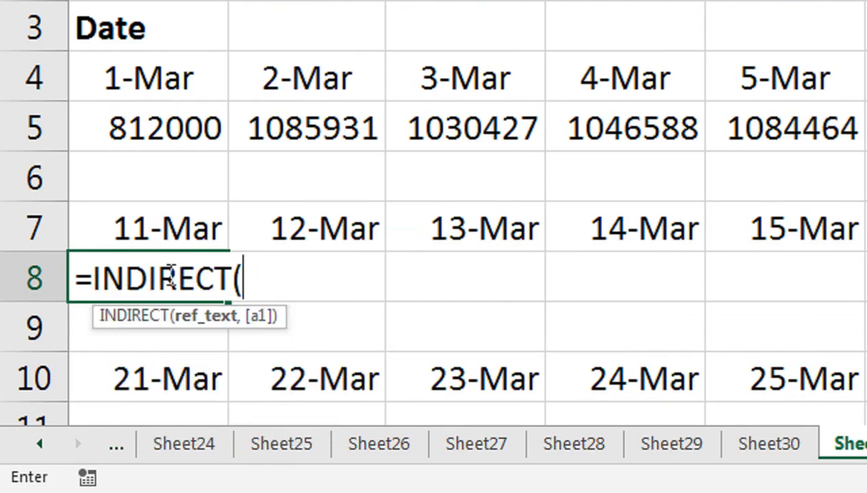
pyautogui.write('conc')
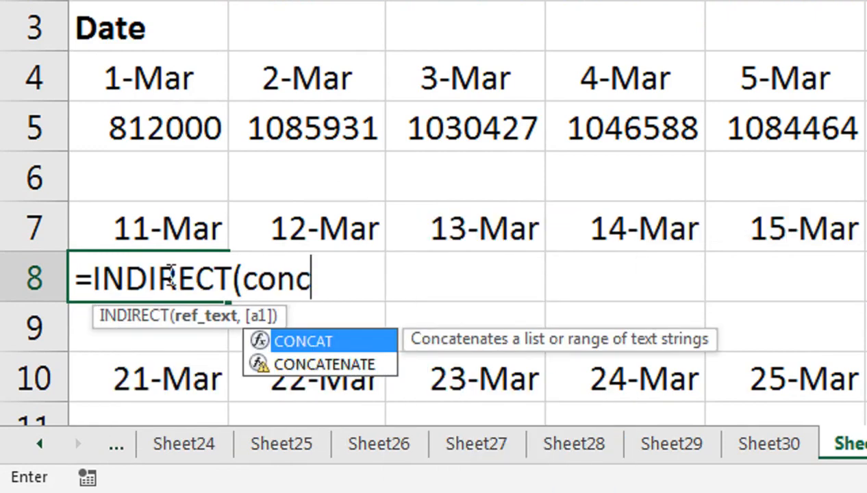
pyautogui.press('Tab')
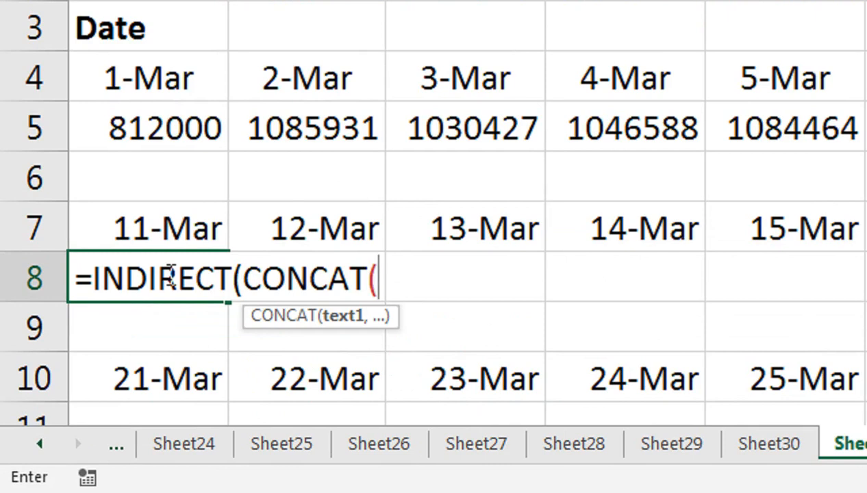
pyautogui.write('"Sheet",')
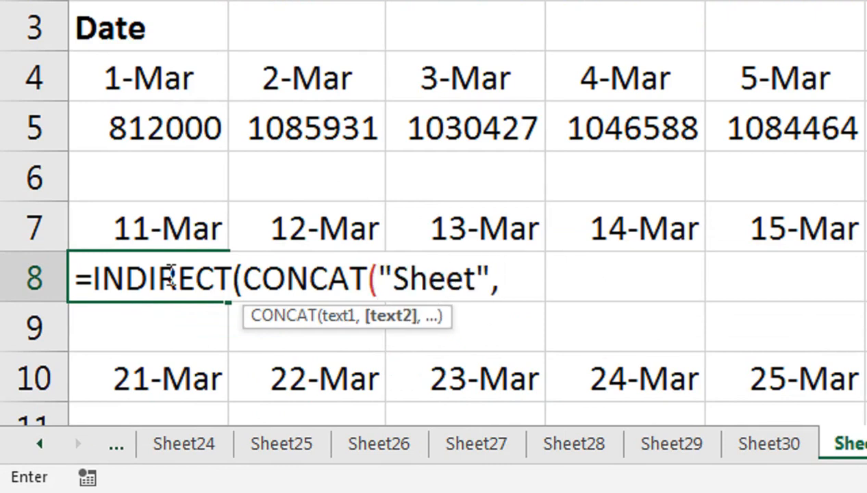
# - Add COLUMN()+10 as the second CONCAT argument of the A8 formula
pyautogui.write('Col')
pyautogui.press('Tab')
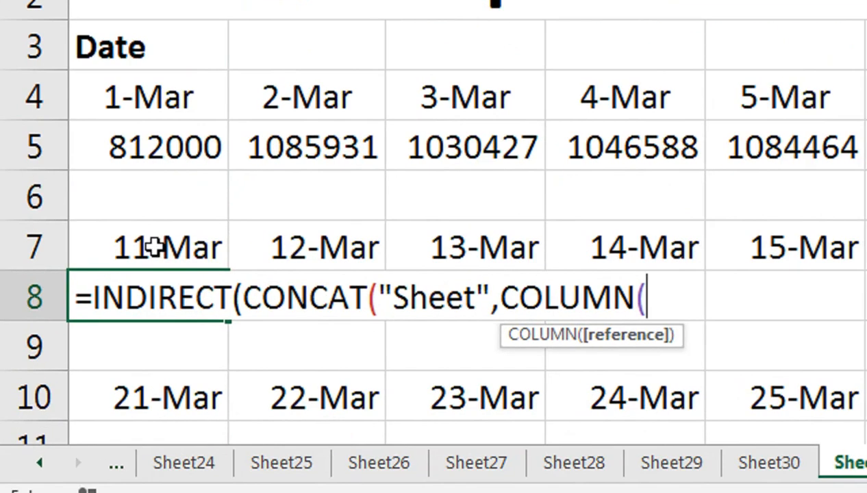
pyautogui.write(')+10')
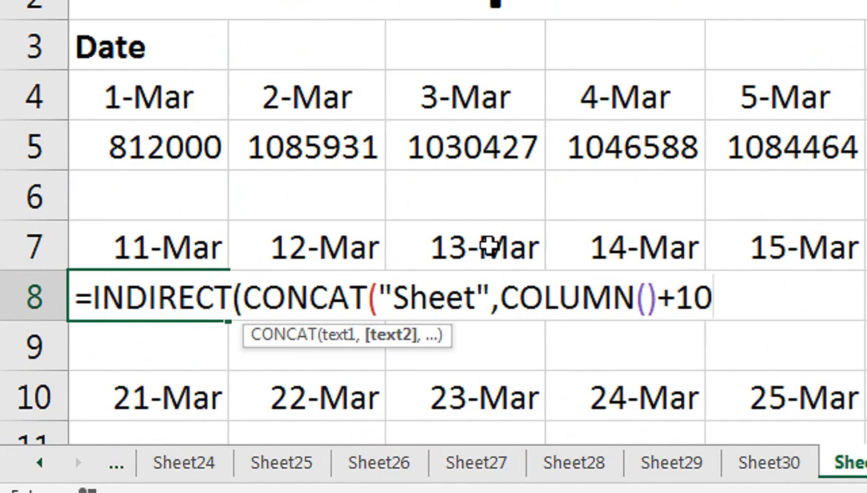
# - Add "!E23" as the third CONCAT argument and complete the formula =INDIRECT(CONCAT("Sheet",COLUMN()+10,"!E23")) in A8
pyautogui.write(',"')
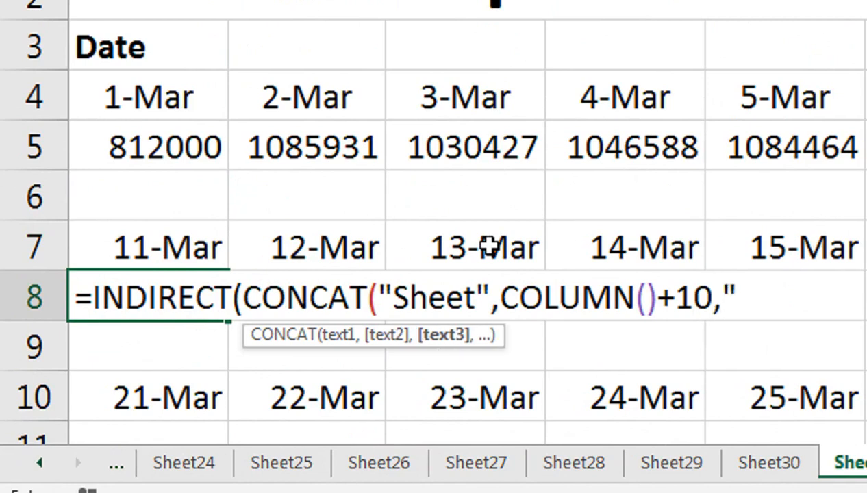
pyautogui.write('!E')
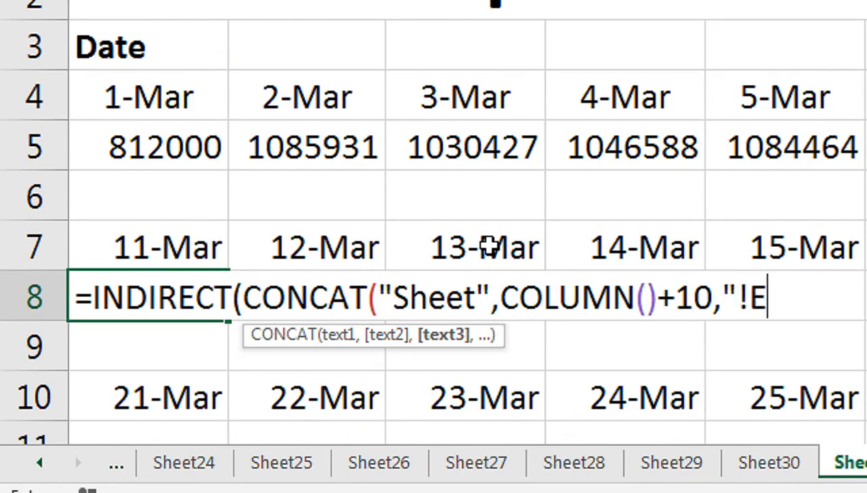
pyautogui.write('23')
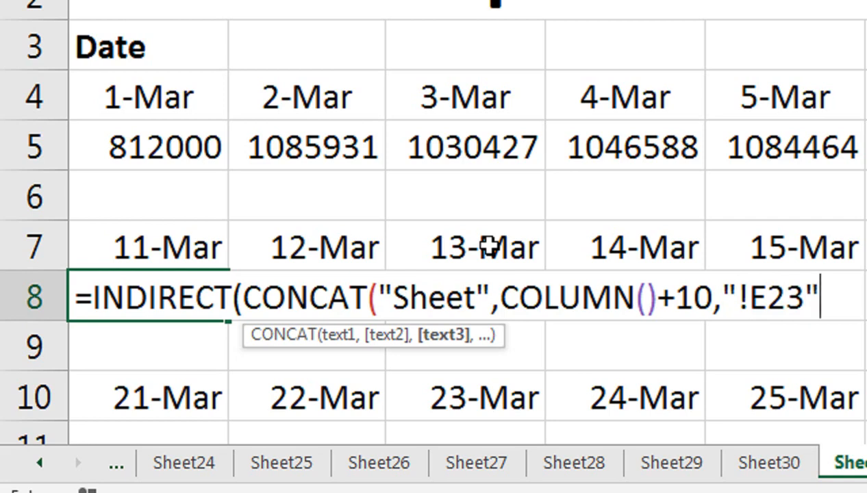
pyautogui.write('")')
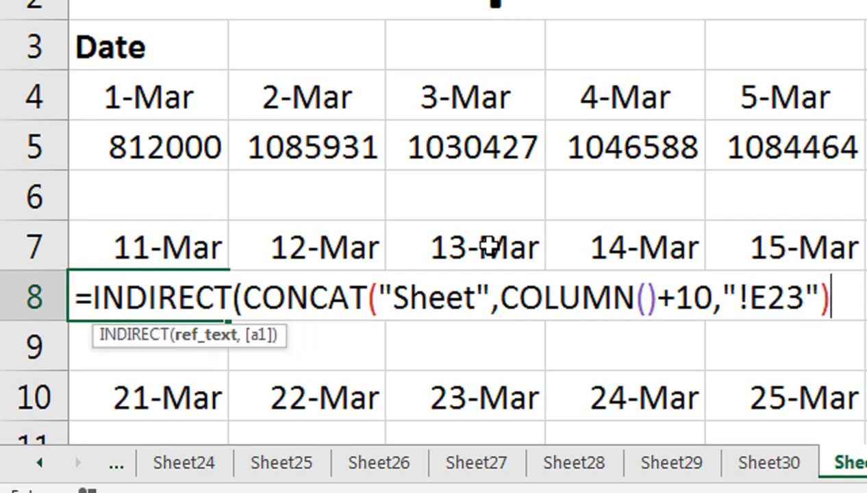
pyautogui.write(')')
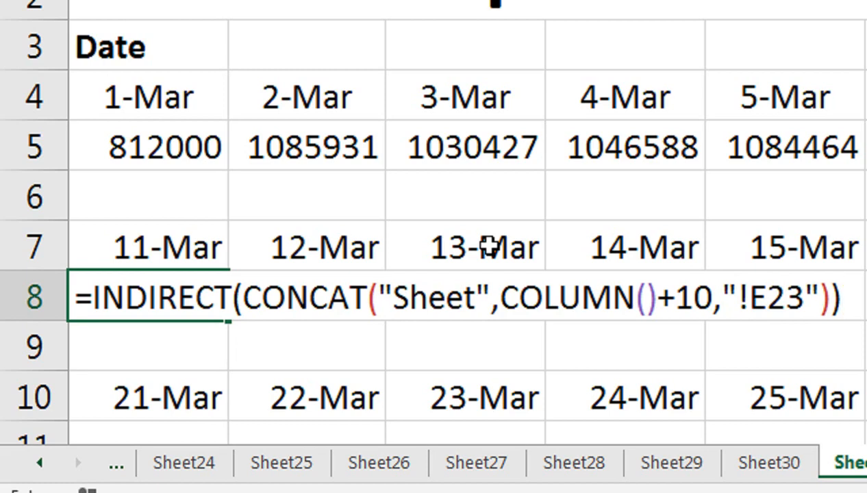
pyautogui.press('Return')
# - Fill the A8 formula across row 8 to the 20-Mar column in J8
pyautogui.press('Up')
pyautogui.hotkey('shift', 'Right')
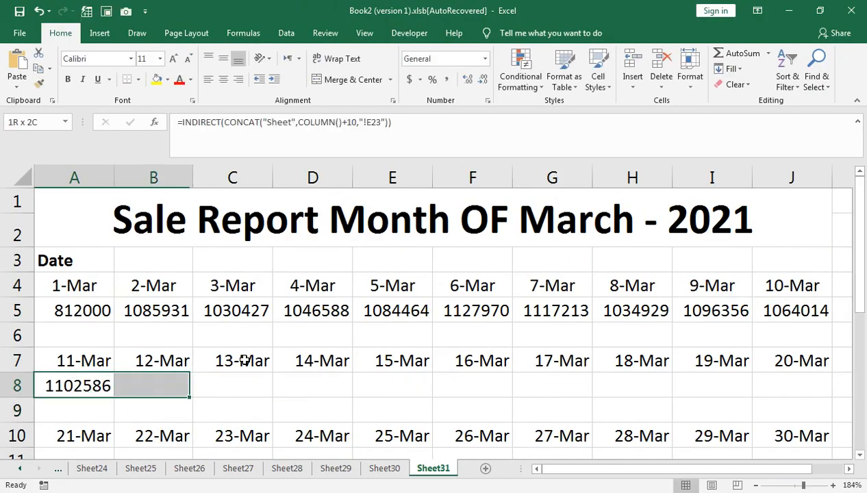
pyautogui.hotkey('shift', 'Right')
pyautogui.hotkey('shift', 'Right')
pyautogui.hotkey('shift', 'Right')
pyautogui.hotkey('shift', 'Right')
pyautogui.hotkey('shift', 'Right')
pyautogui.hotkey('shift', 'Right')
pyautogui.hotkey('shift', 'Right')
pyautogui.hotkey('shift', 'Right')
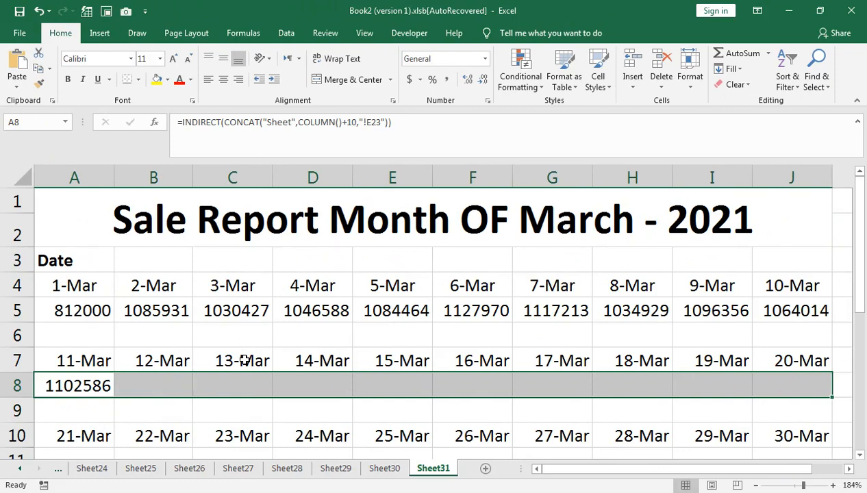
pyautogui.hotkey('ctrl', 'r')
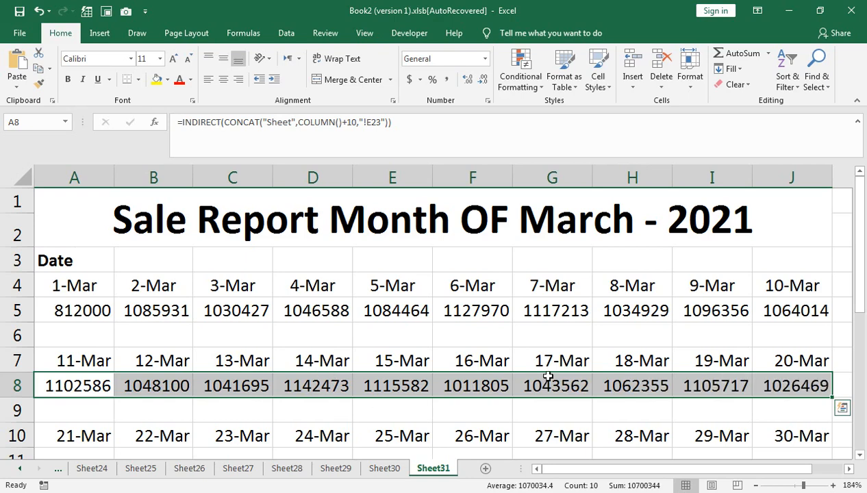
# - Compare the 20-Mar result in J8 with the total in cell E23 on Sheet20 and return to Sheet31
pyautogui.click(769, 385)
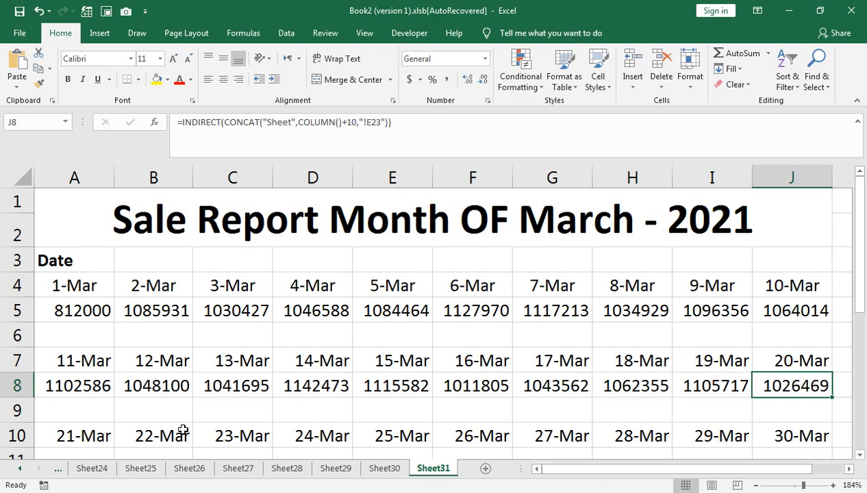
pyautogui.rightClick(20, 468)
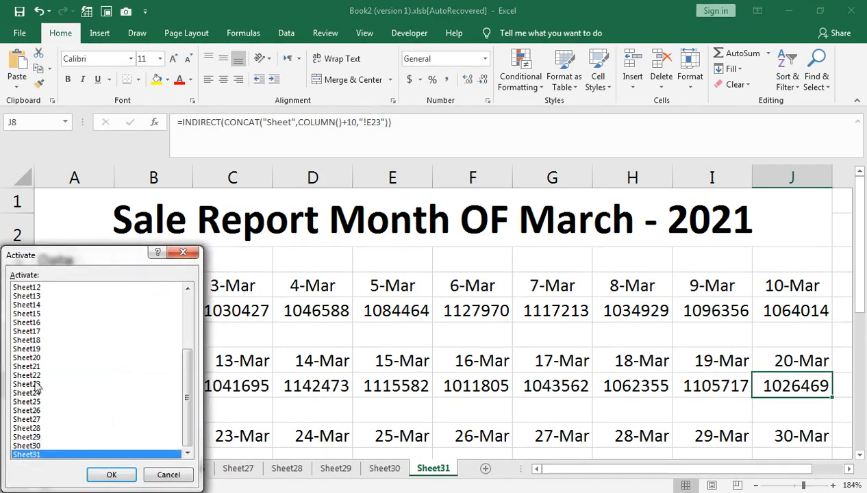
pyautogui.click(27, 357)
pyautogui.click(120, 478)
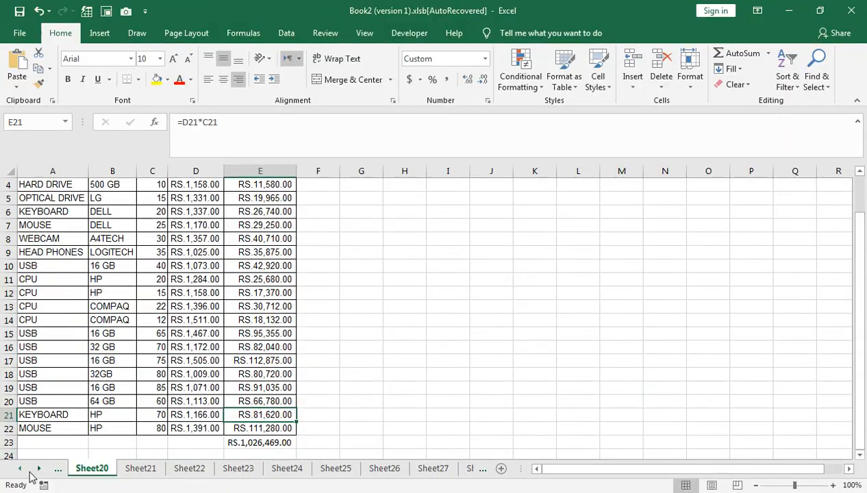
pyautogui.rightClick(38, 474)
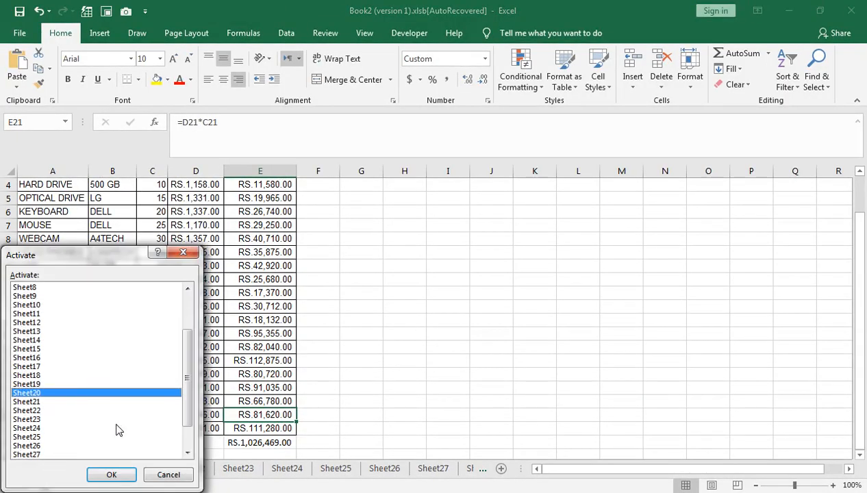
pyautogui.scroll(-2, 184, 358)
pyautogui.click(77, 447)
pyautogui.click(79, 454)
pyautogui.click(109, 474)
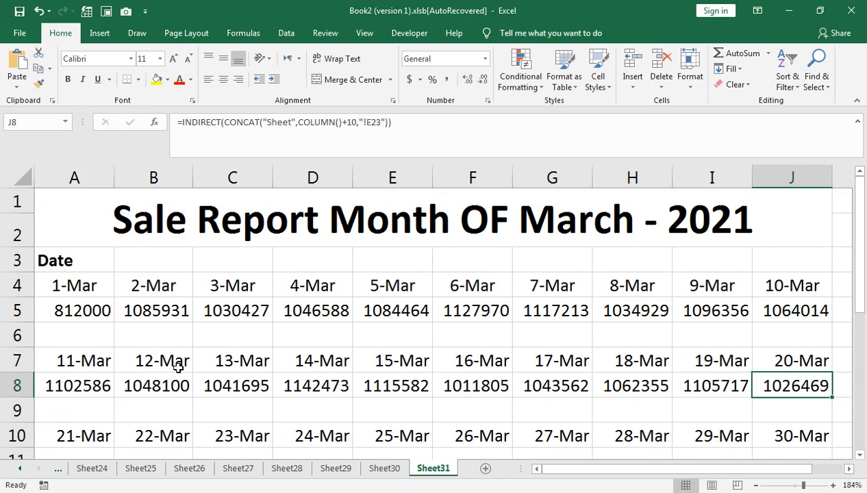
# - Start the formula in A11 under 21-Mar with =INDIRECT(CONCAT( and "Sheet" as the first CONCAT argument
pyautogui.scroll(-1, 175, 370)
pyautogui.scroll(1, 131, 406)
pyautogui.scroll(-2, 130, 405)
pyautogui.scroll(1, 130, 405)
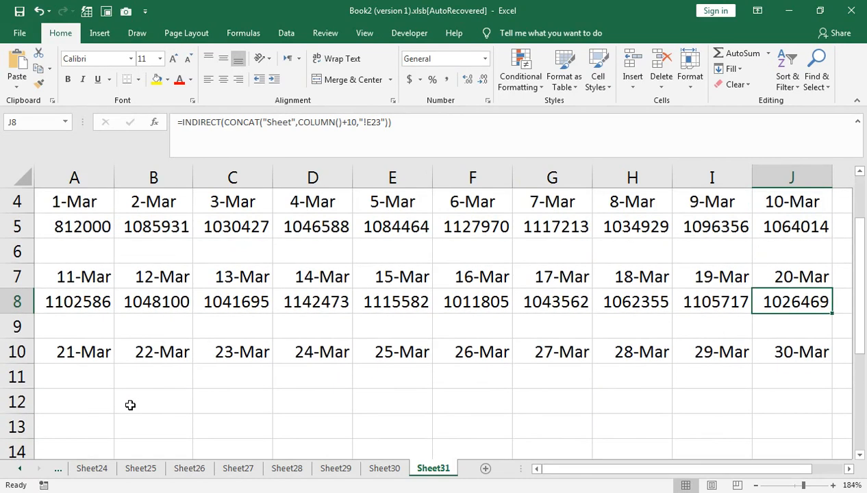
pyautogui.scroll(1, 130, 406)
pyautogui.click(108, 448)
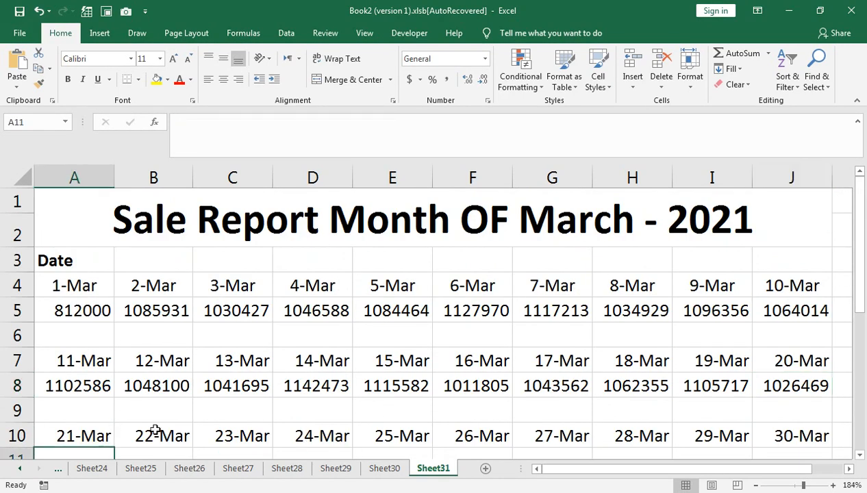
pyautogui.moveTo(851, 200); pyautogui.dragTo(851, 227)
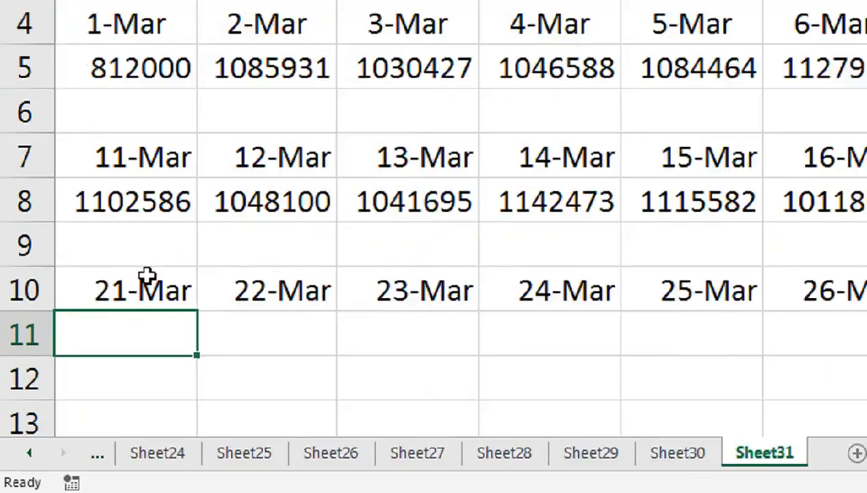
pyautogui.write('=in')
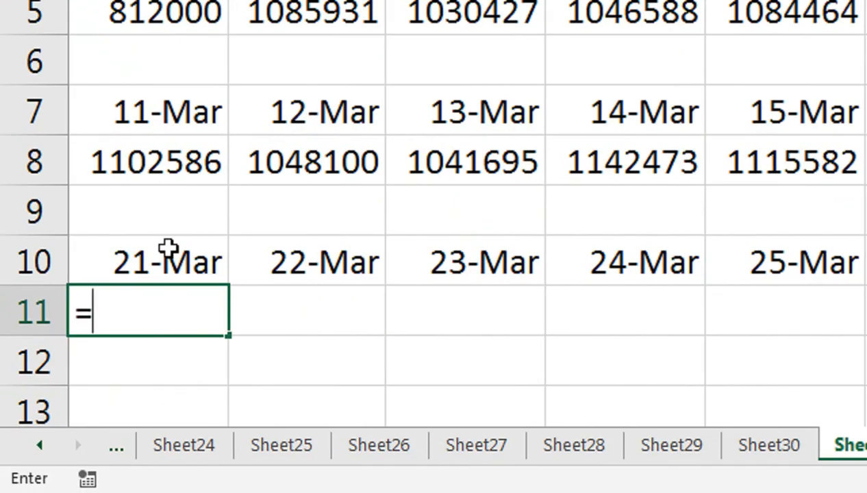
pyautogui.press('Down')
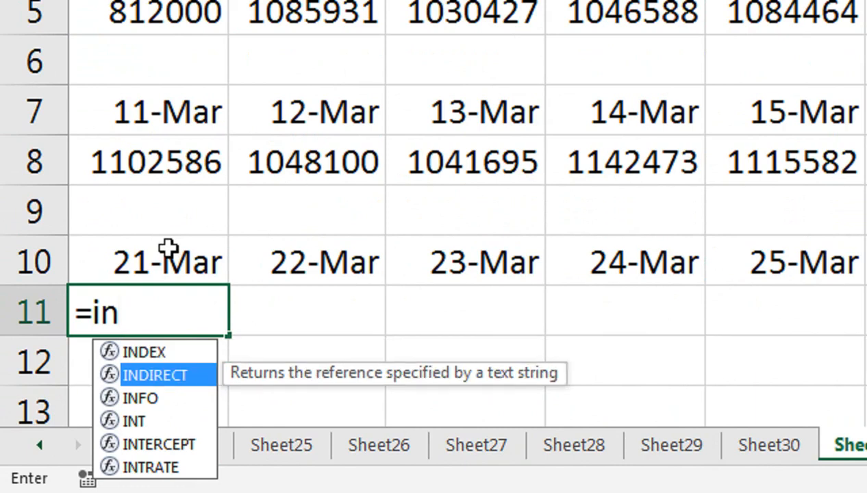
pyautogui.press('Tab')
pyautogui.write('conc')
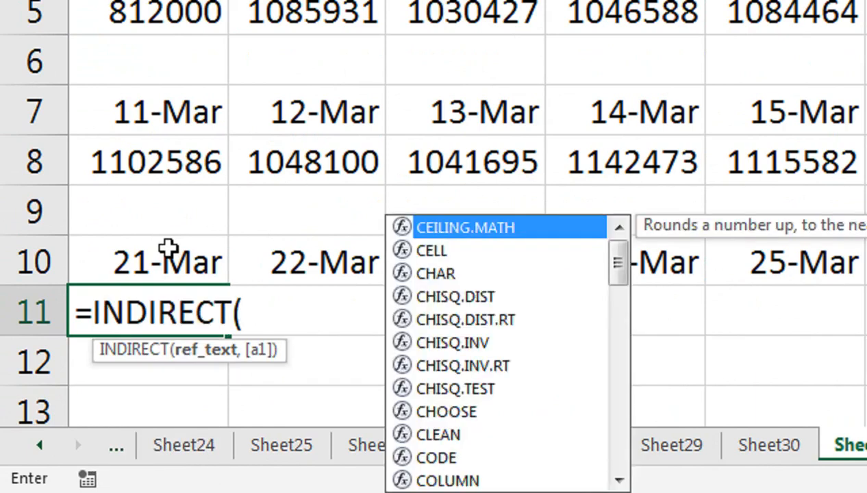
pyautogui.press('Tab')
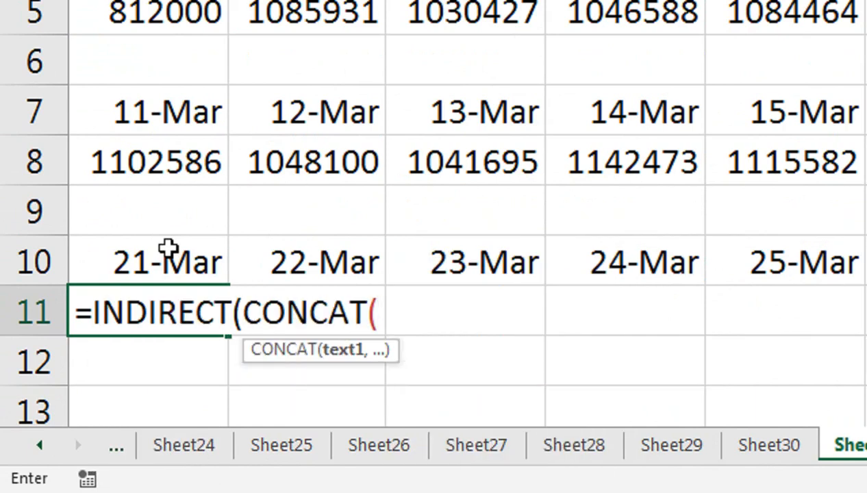
pyautogui.write('"Sheet')
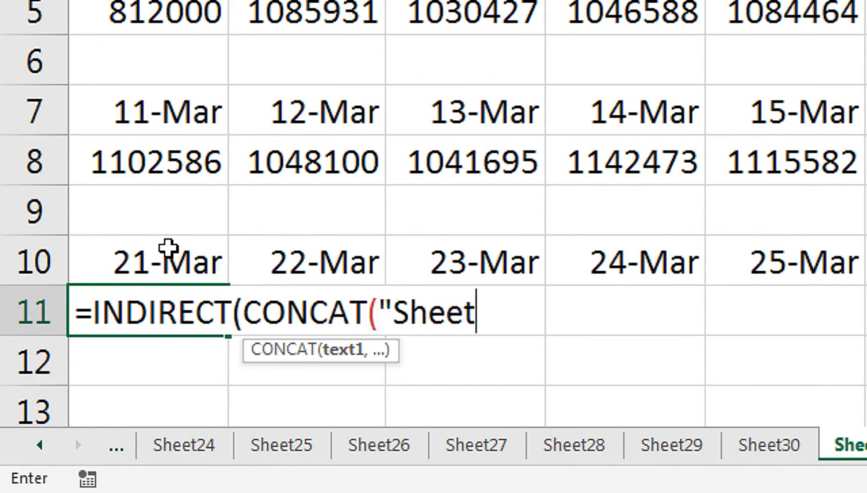
pyautogui.write('",')
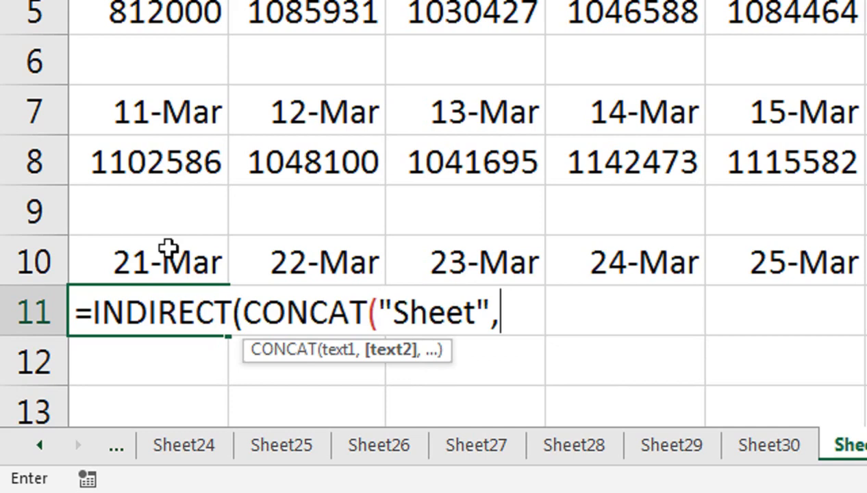
# - Add COLUMN()+20 as the second CONCAT argument of the A11 formula
pyautogui.write('Column')
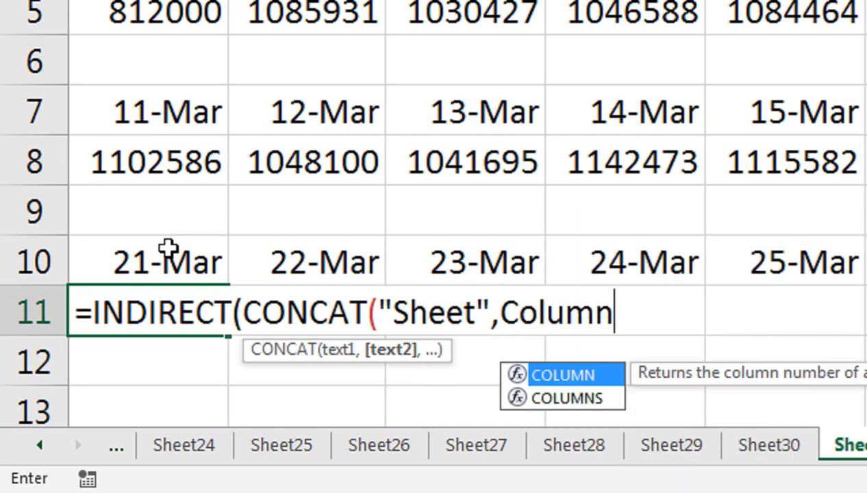
pyautogui.press('Tab')
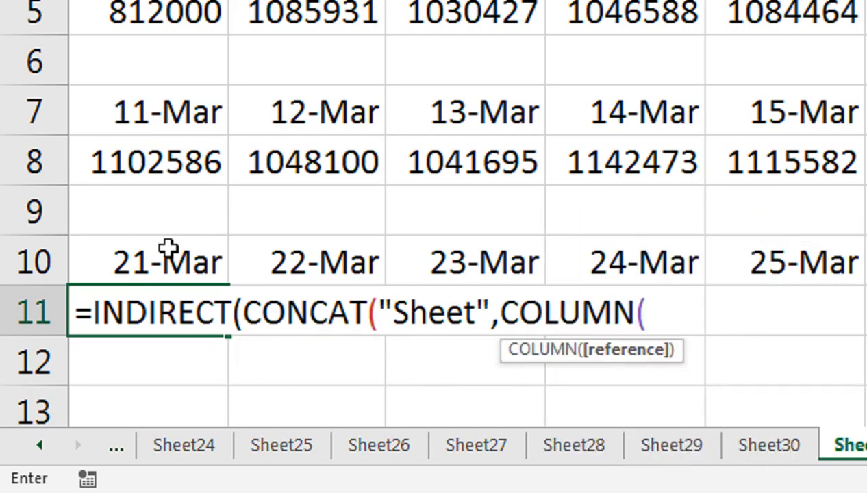
pyautogui.write(')+20')
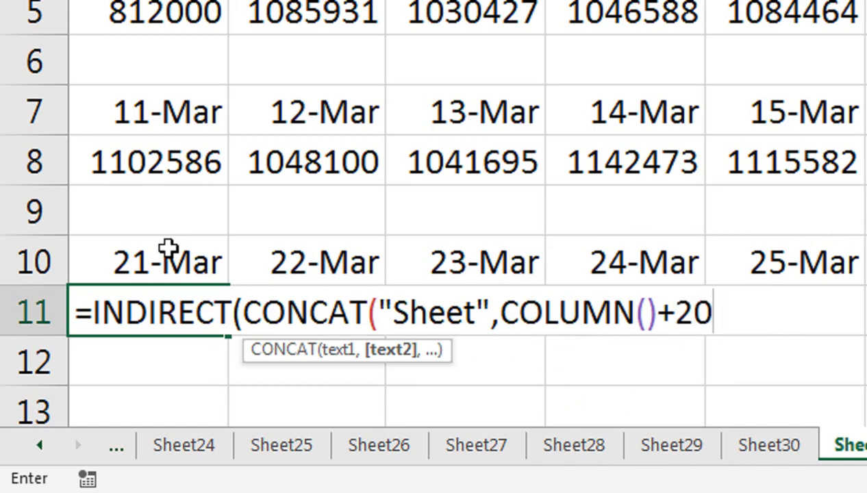
pyautogui.write(',')
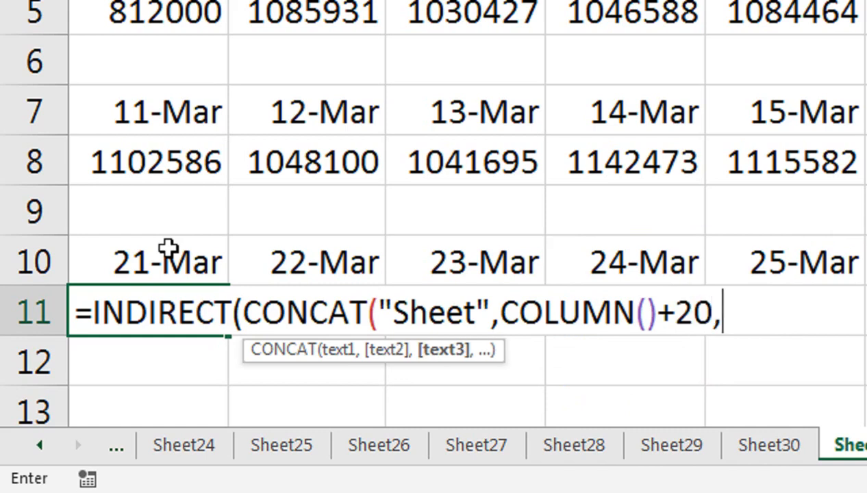
# - Add "!E23" as the third CONCAT argument and complete A11 as =INDIRECT(CONCAT("Sheet",COLUMN()+20,"!E23")), accepting the closing-parenthesis correction
pyautogui.write('"')
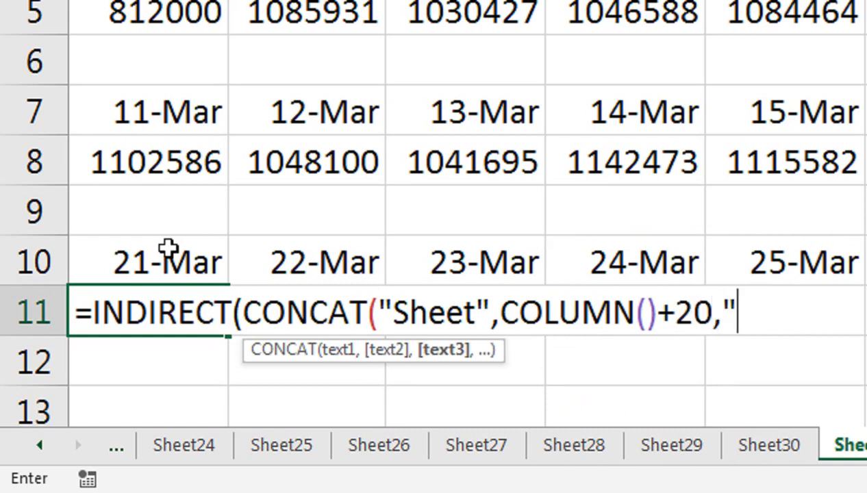
pyautogui.write('!')
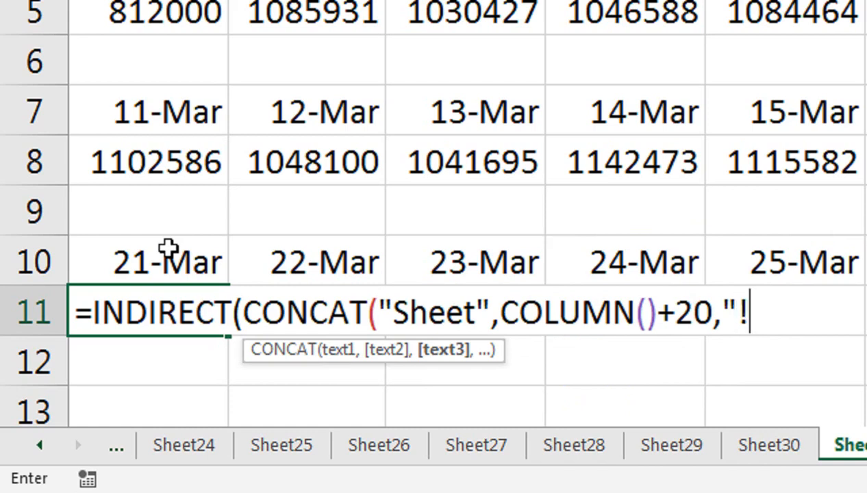
pyautogui.write('E23')
pyautogui.press('BackSpace')
pyautogui.write('23")')
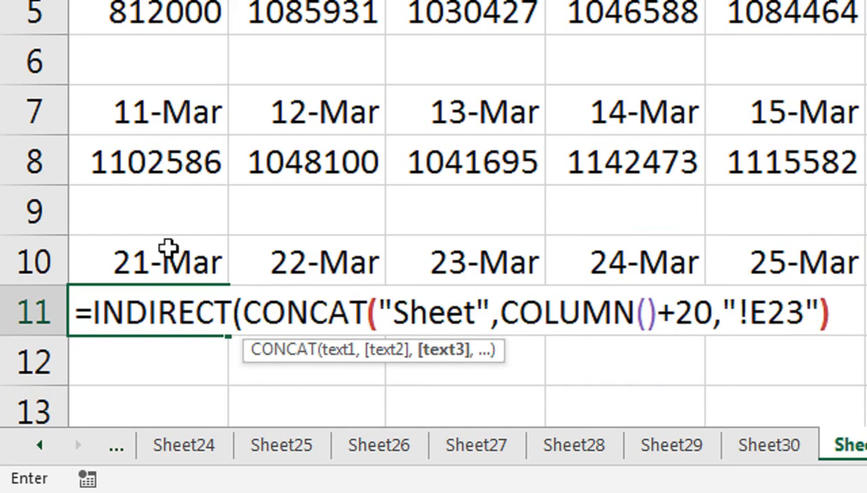
pyautogui.press('Return')
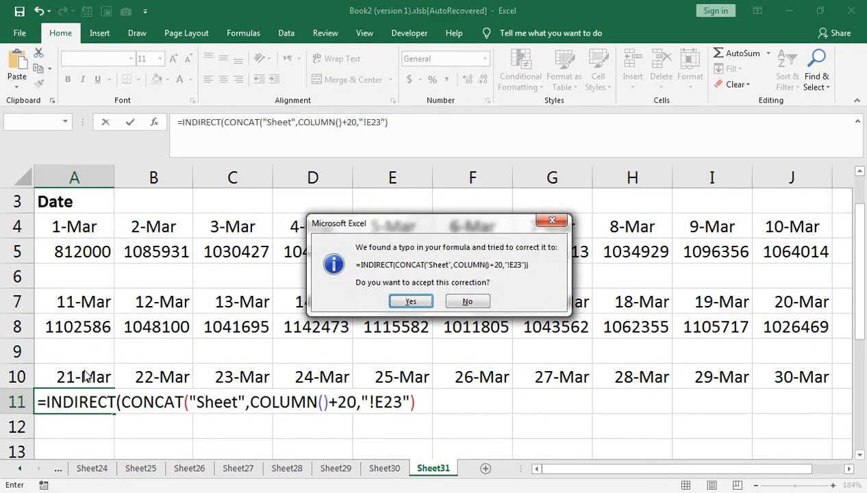
pyautogui.click(417, 304)
# - Fill the A11 formula across row 11 to the 30-Mar column in J11
pyautogui.click(96, 393)
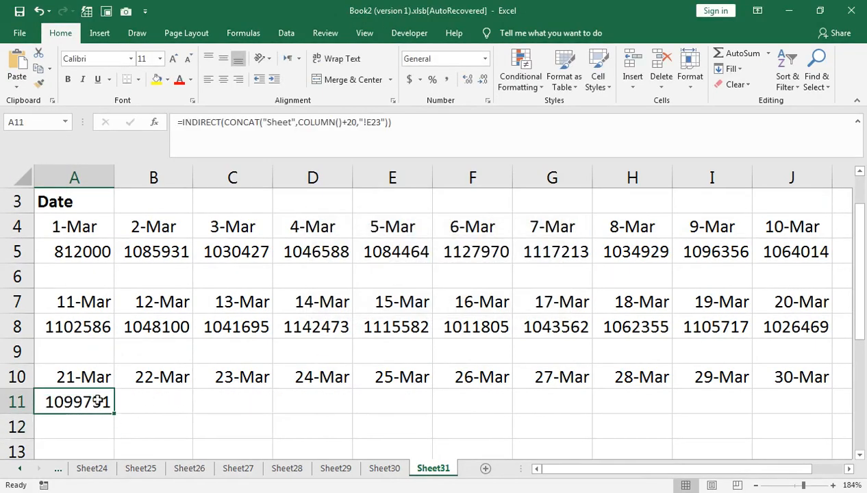
pyautogui.moveTo(143, 405); pyautogui.dragTo(794, 411)
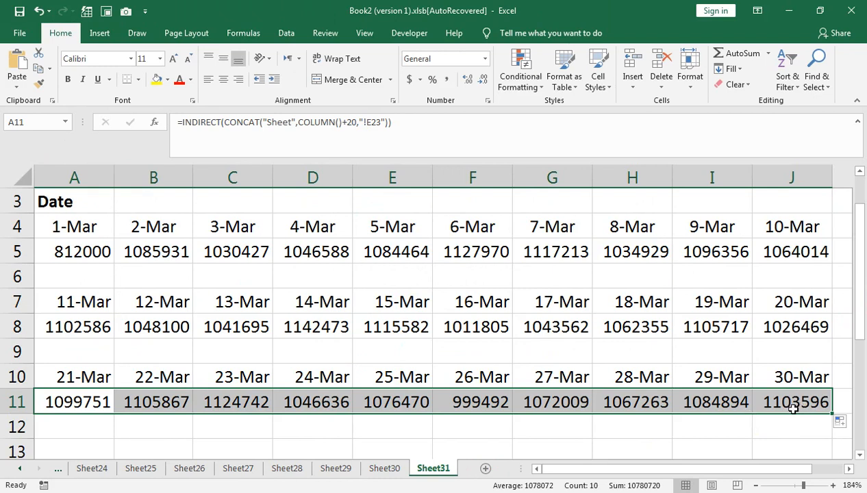
# - Compare the 30-Mar result in J11 with the total in cell E23 on Sheet30 and return to the report on Sheet31
pyautogui.click(385, 471)
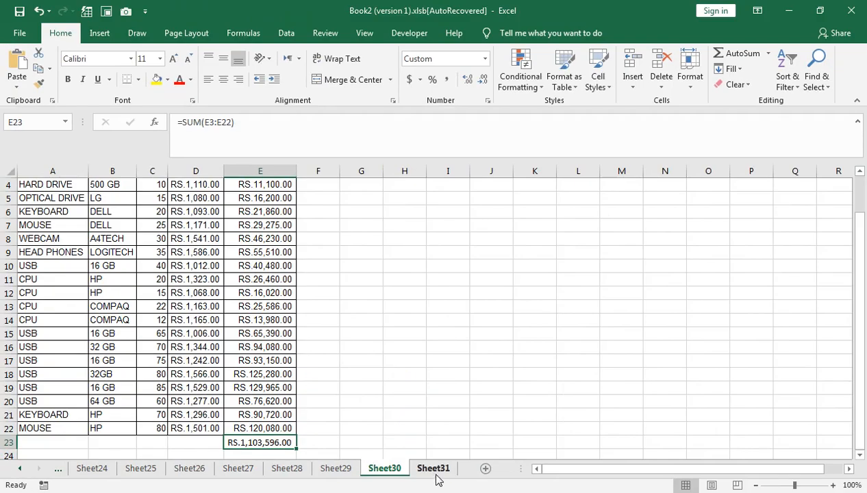
pyautogui.click(749, 443)
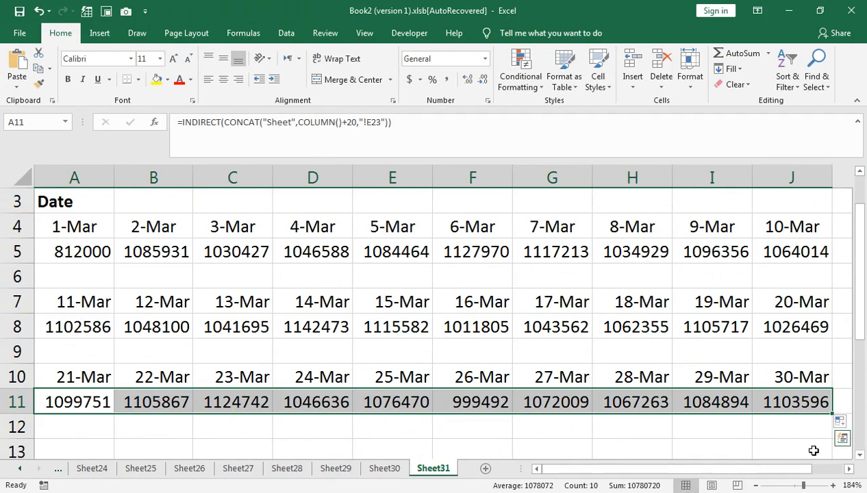
pyautogui.moveTo(860, 267); pyautogui.dragTo(854, 224)
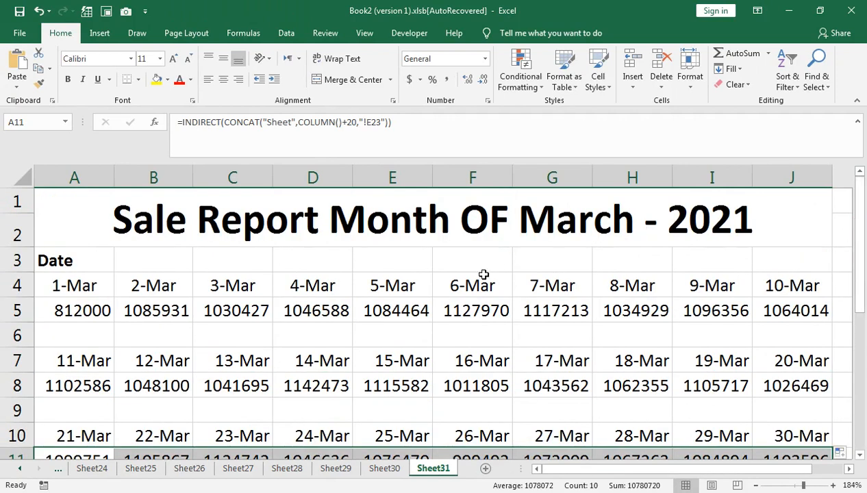
pyautogui.click(287, 343)
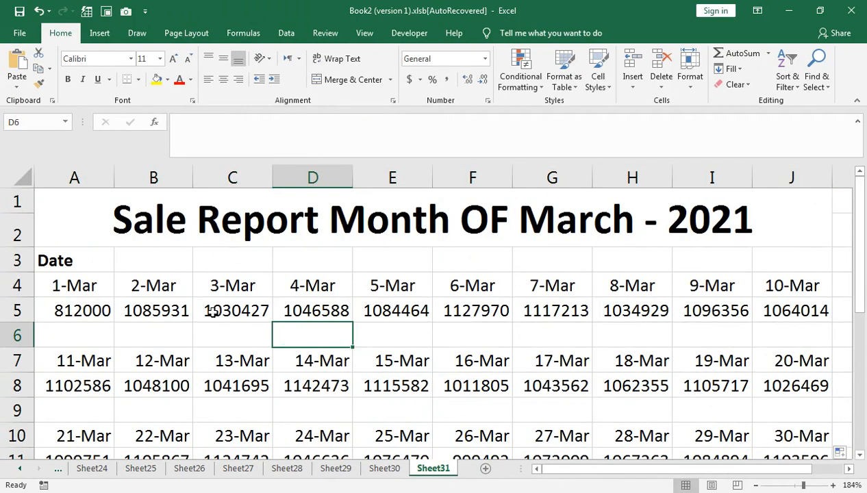
# - Open the print settings for Sheet31 and set the page to Landscape Orientation
pyautogui.click(31, 38)
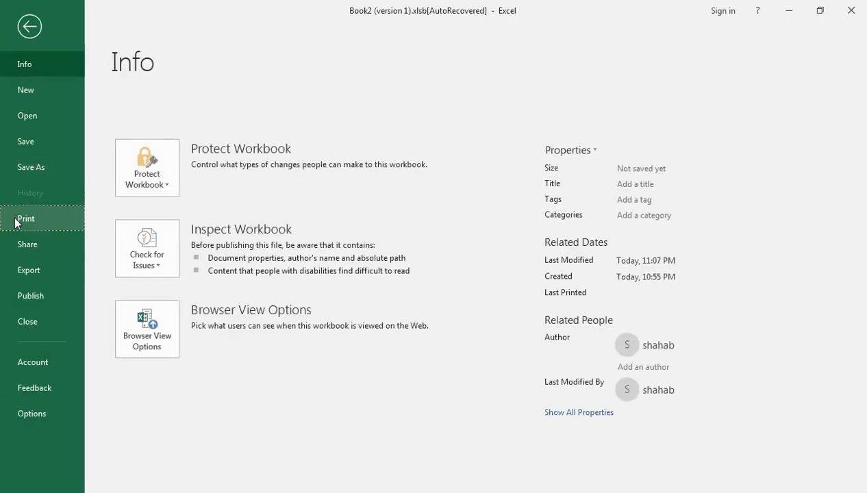
pyautogui.click(18, 218)
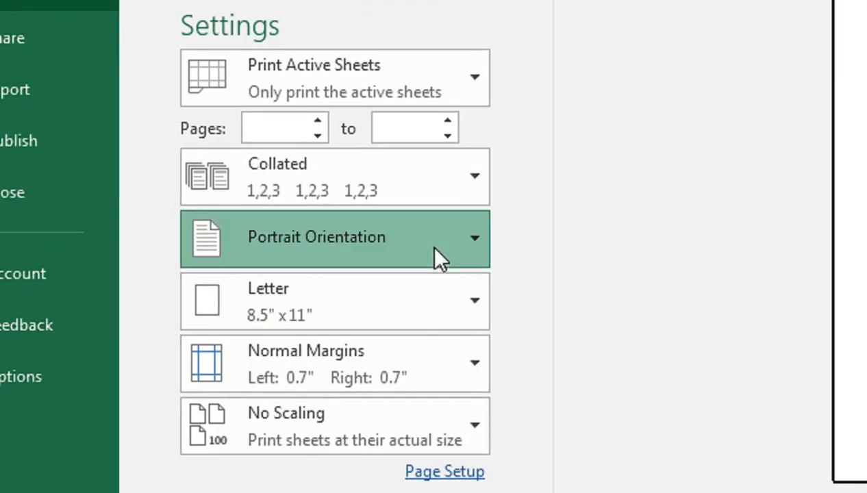
pyautogui.click(241, 349)
pyautogui.click(401, 358)
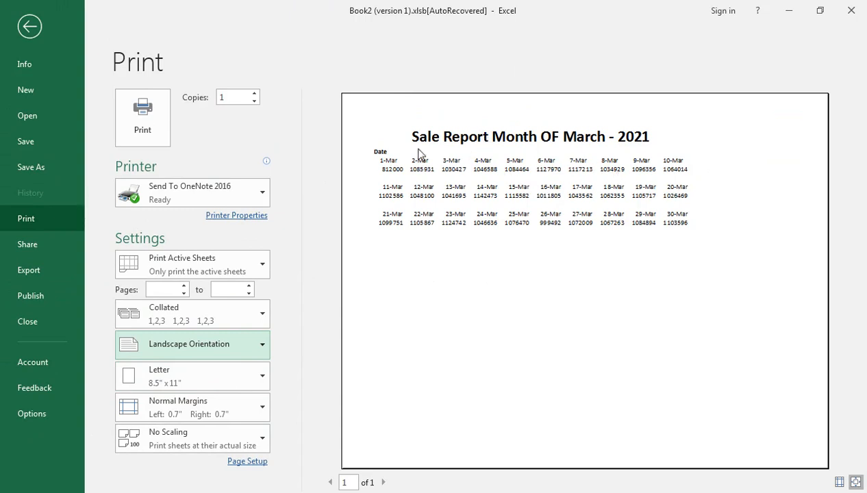
# - Center the report on the printed page both horizontally and vertically, and return to the worksheet
pyautogui.click(248, 462)
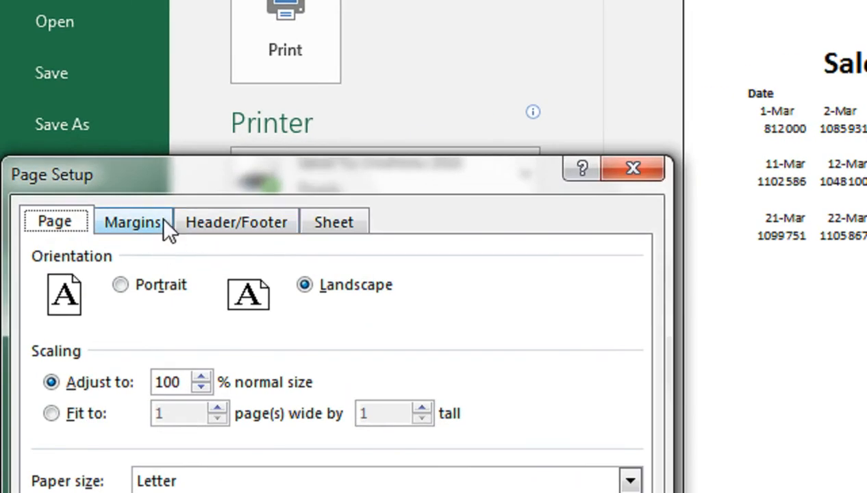
pyautogui.click(77, 215)
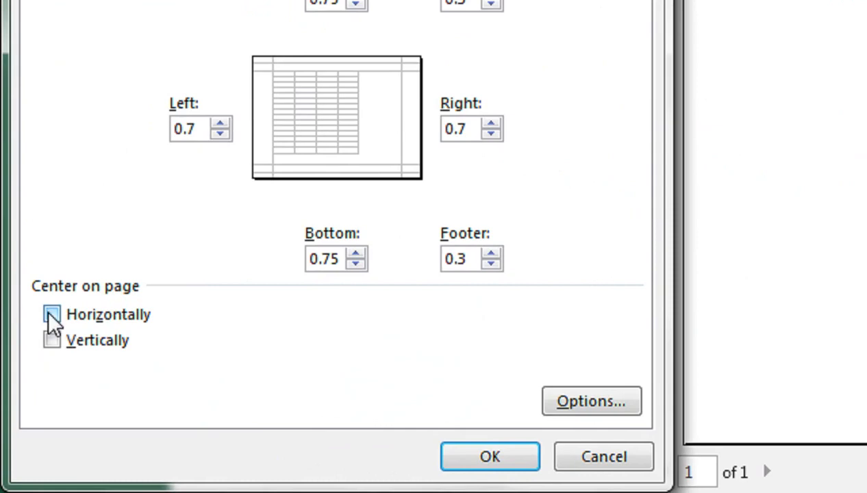
pyautogui.click(52, 316)
pyautogui.click(53, 340)
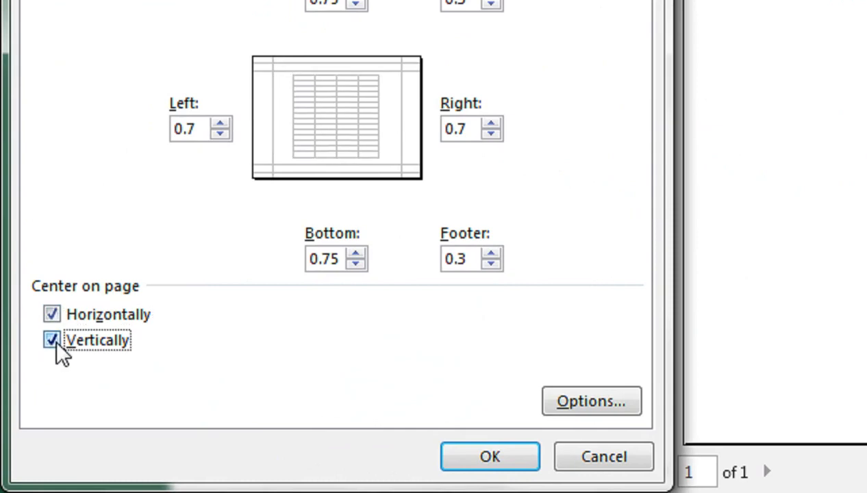
pyautogui.click(487, 456)
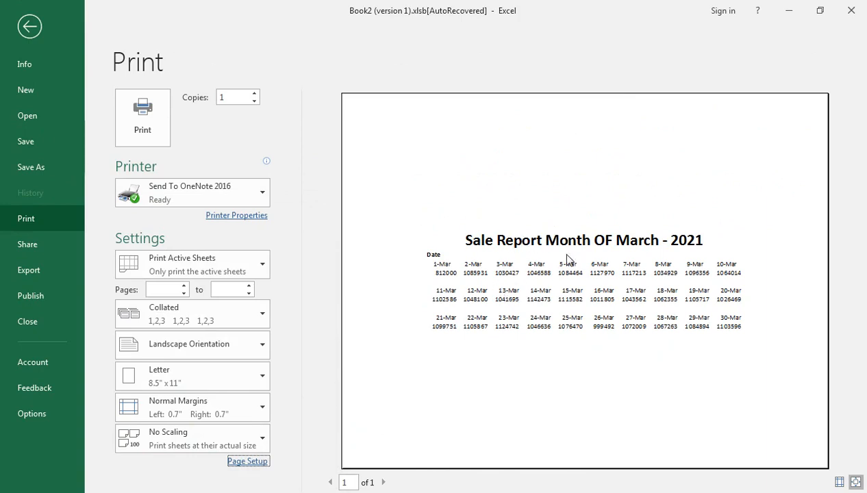
pyautogui.click(25, 22)
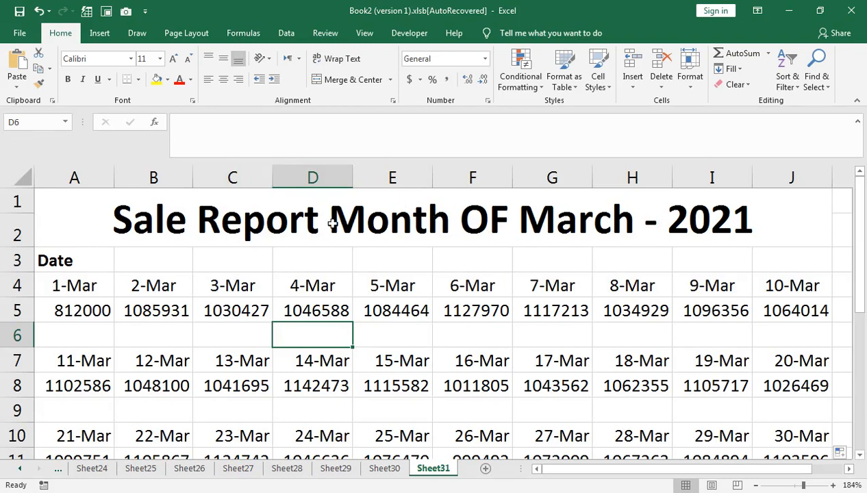
pyautogui.moveTo(91, 285); pyautogui.dragTo(767, 281)
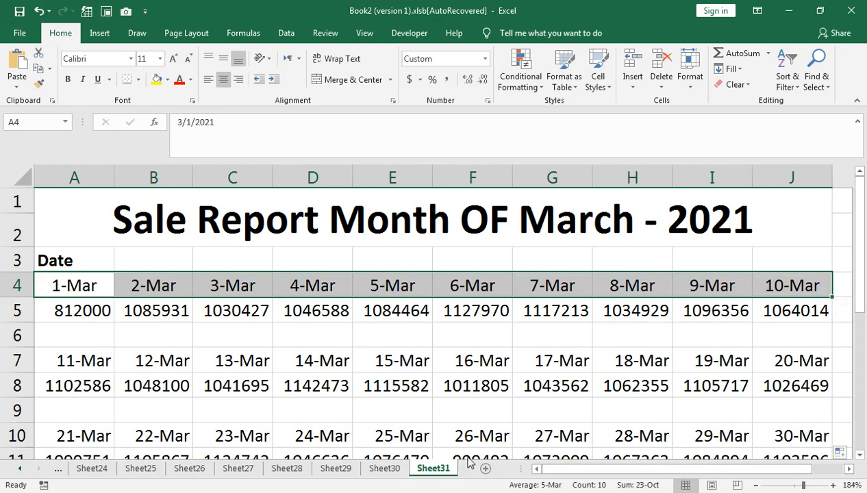
# - Add a new worksheet after Sheet31 and enter the heading Date in A4 with 1 below it in A5
pyautogui.click(485, 469)
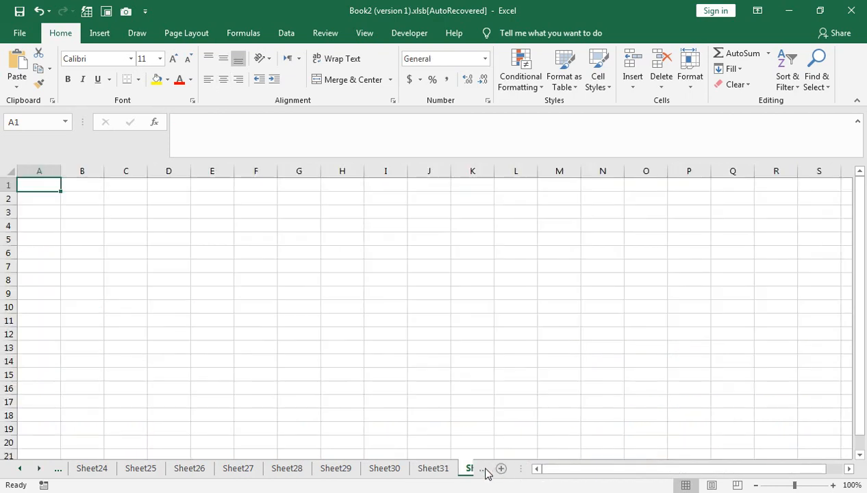
pyautogui.click(44, 223)
pyautogui.write('Date')
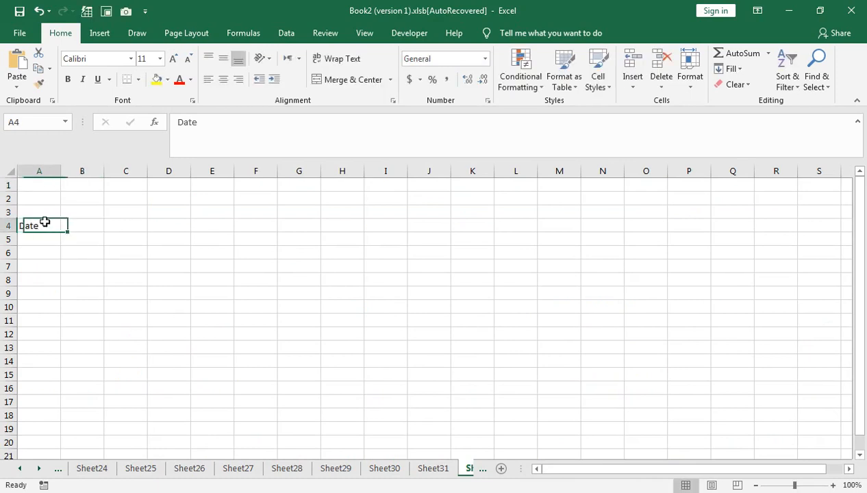
pyautogui.press('Return')
pyautogui.write('1')
pyautogui.press('Return')
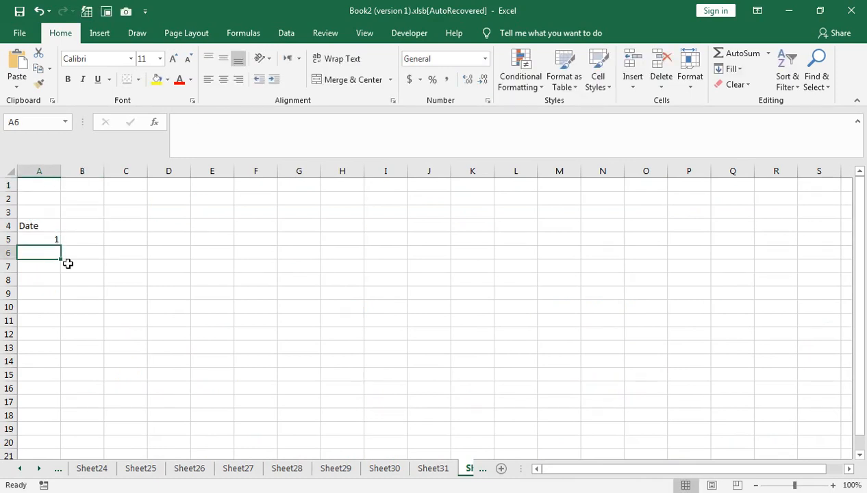
# - Fill a linear series down the column from A5 with step value 1 and stop value 30
pyautogui.click(39, 235)
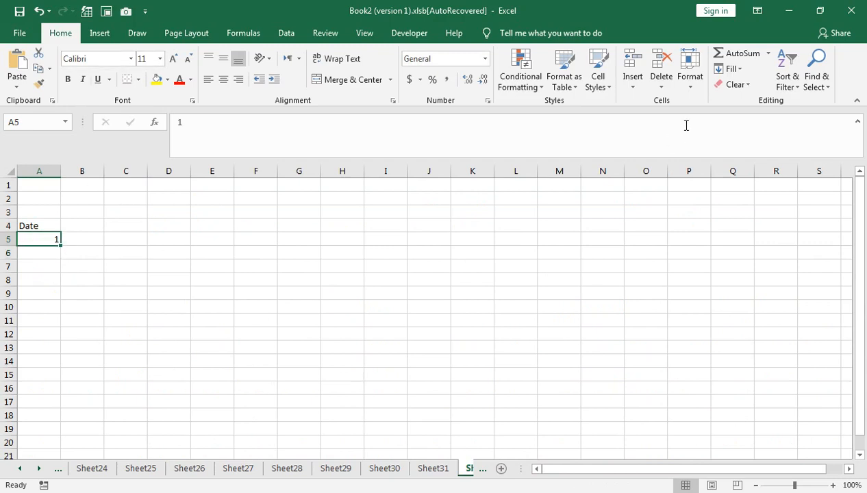
pyautogui.click(730, 69)
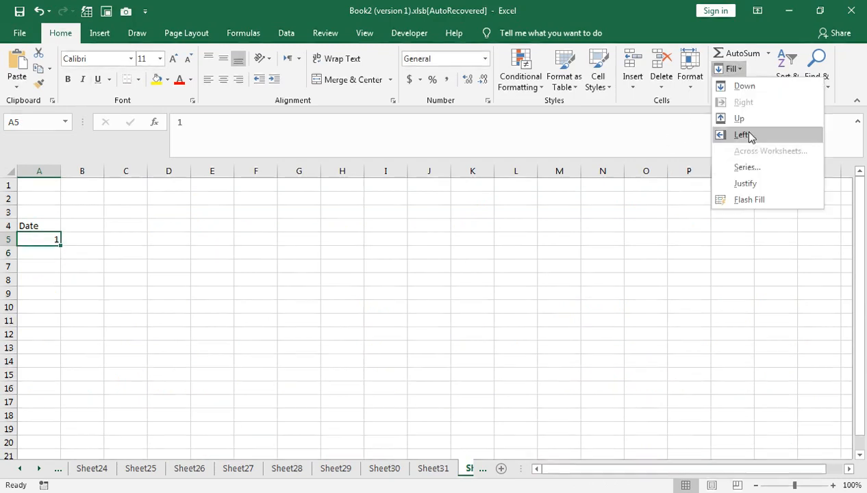
pyautogui.click(739, 167)
pyautogui.click(115, 315)
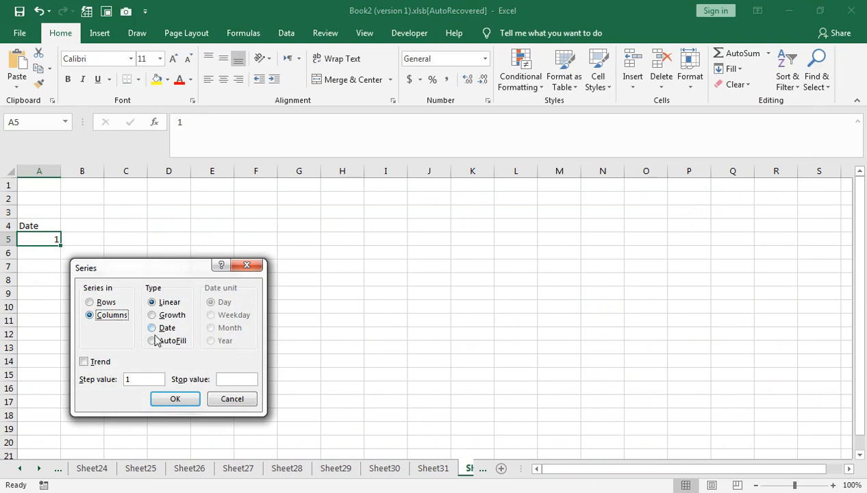
pyautogui.click(228, 380)
pyautogui.click(162, 399)
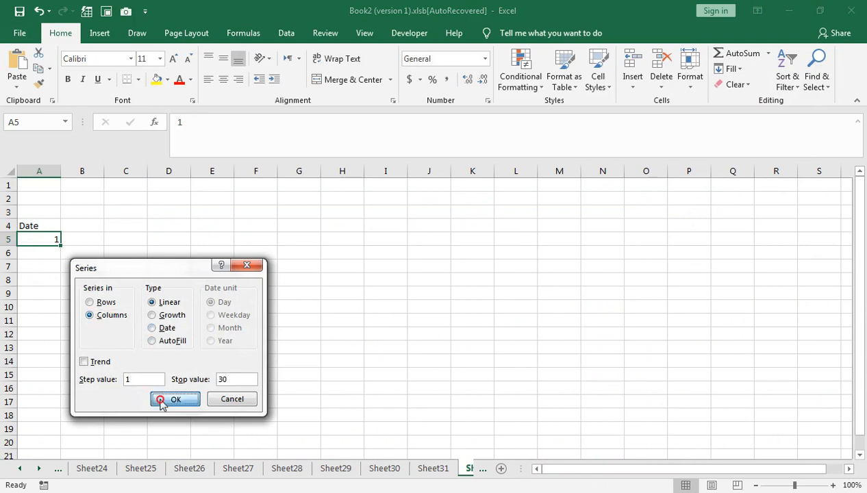
# - Enter the heading Sales in B4 beside the Date heading
pyautogui.click(67, 226)
pyautogui.write('Sale')
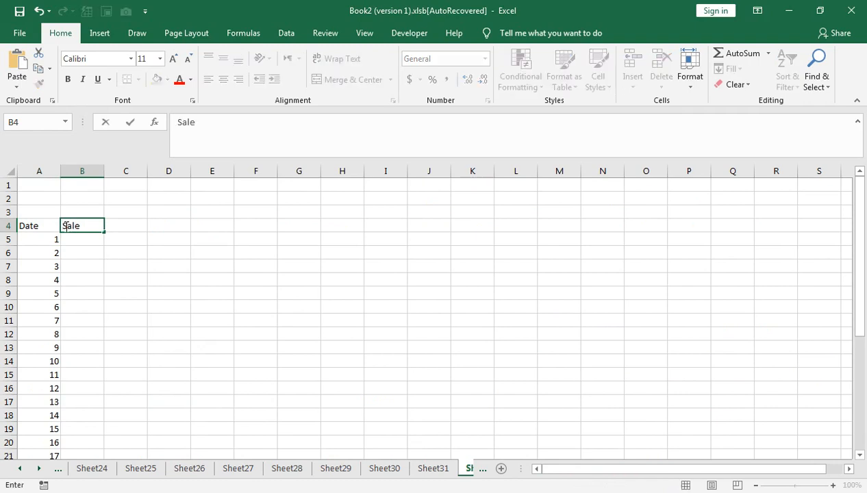
pyautogui.write('s')
pyautogui.press('Up')
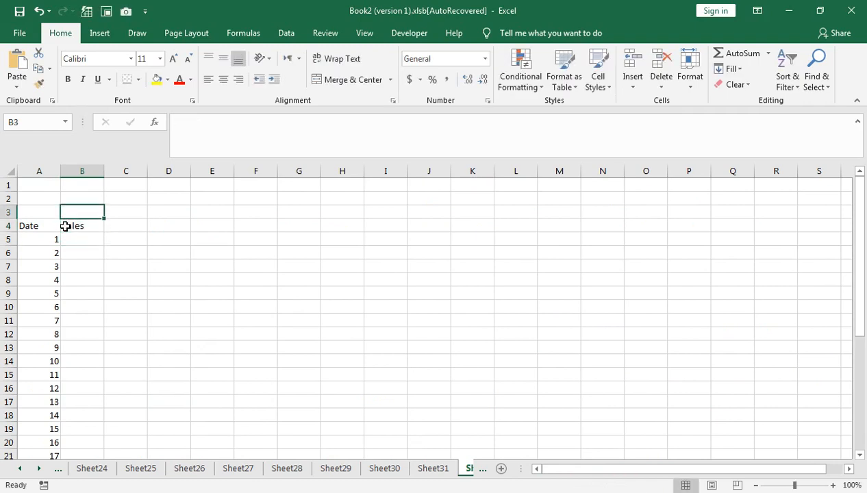
# - Enter the title Month Sales March in A2
pyautogui.press('Up')
pyautogui.press('Left')
pyautogui.write('Mon')
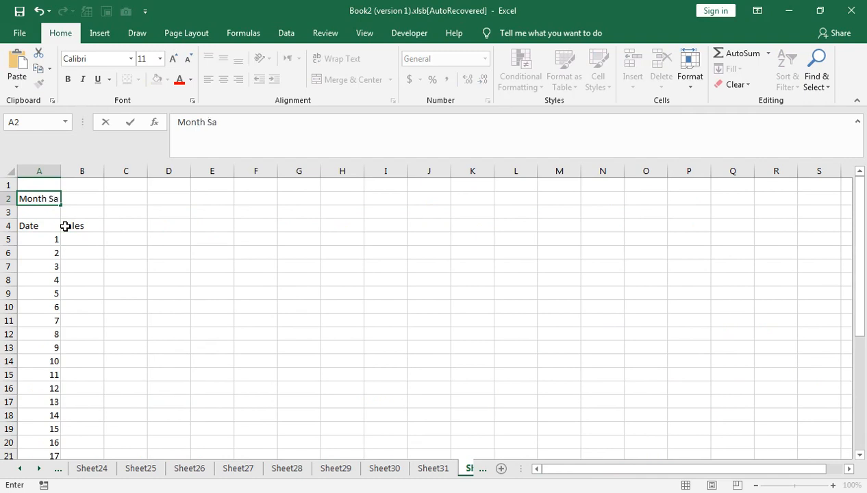
pyautogui.write('th Sales Ma')
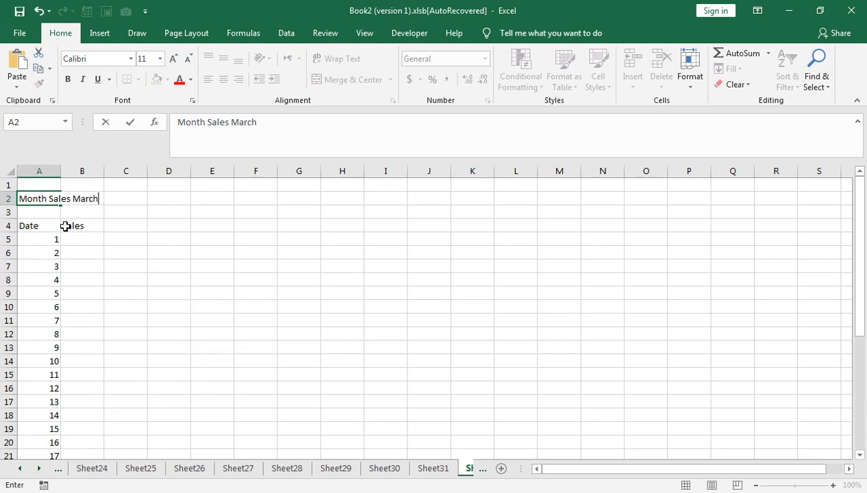
pyautogui.write('rch')
pyautogui.press('Return')
# - Merge and center the title across A2:F3 and align it to the middle vertically
pyautogui.press('Up')
pyautogui.hotkey('shift', 'Right')
pyautogui.hotkey('shift', 'Right')
pyautogui.hotkey('shift', 'Right')
pyautogui.hotkey('shift', 'Right')
pyautogui.hotkey('shift', 'Right')
pyautogui.hotkey('shift', 'Down')
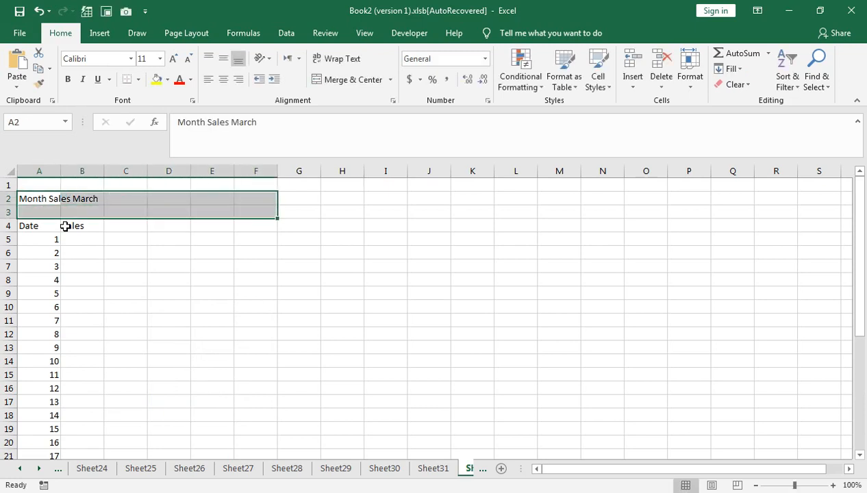
pyautogui.click(363, 80)
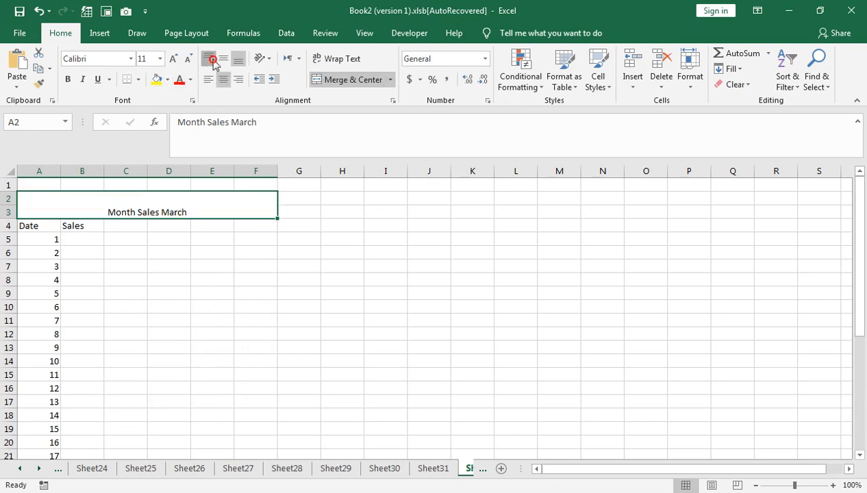
pyautogui.click(208, 58)
pyautogui.click(223, 58)
# - Make the title bold at font size 22 and center the Date and Sales headings in A4:B4
pyautogui.click(175, 60)
pyautogui.click(175, 61)
pyautogui.click(175, 60)
pyautogui.click(176, 60)
pyautogui.click(176, 60)
pyautogui.click(175, 61)
pyautogui.click(67, 79)
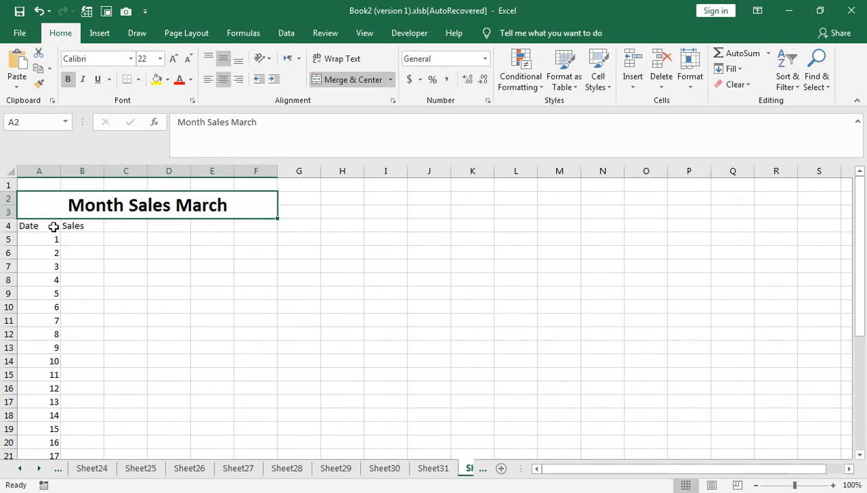
pyautogui.moveTo(54, 226); pyautogui.dragTo(66, 223)
pyautogui.click(225, 81)
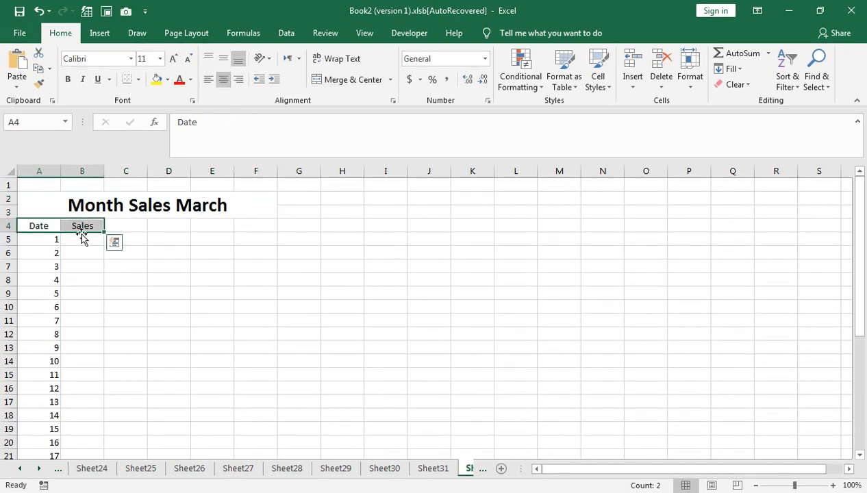
# - Start a formula in B5 with the INDIRECT function
pyautogui.click(76, 244)
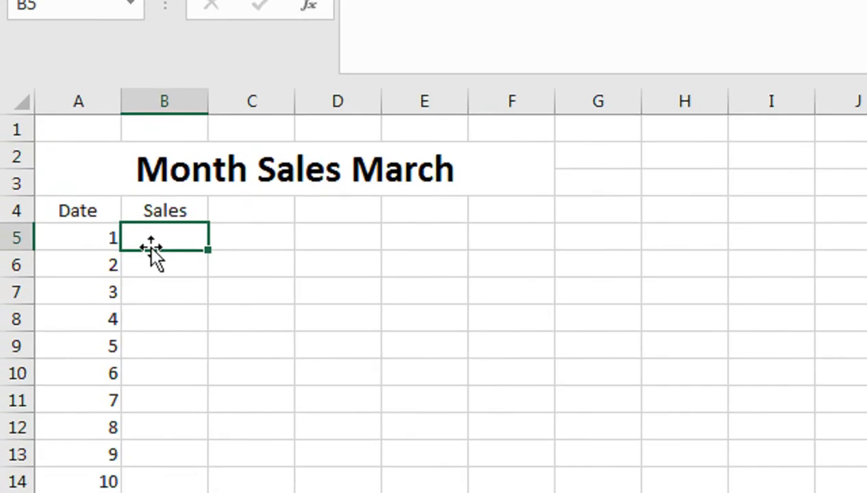
pyautogui.write('=ind')
pyautogui.press('Tab')
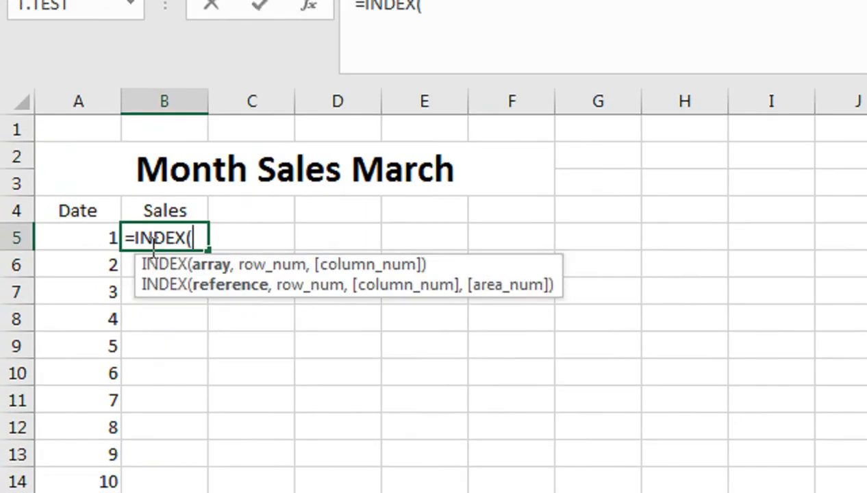
pyautogui.press('BackSpace')
pyautogui.press('BackSpace')
pyautogui.press('BackSpace')
pyautogui.press('Down')
pyautogui.press('Tab')
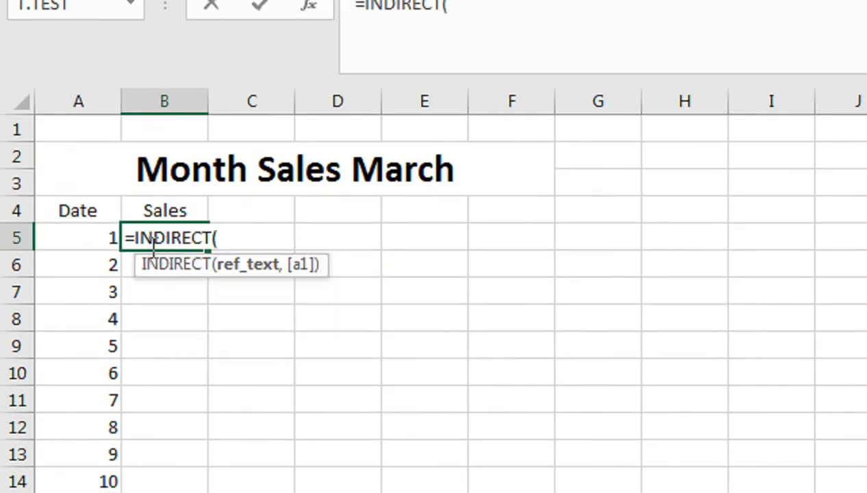
# - Complete the B5 formula as =INDIRECT(CONCAT("Sheet",A5,"!E23"))
pyautogui.write('conc')
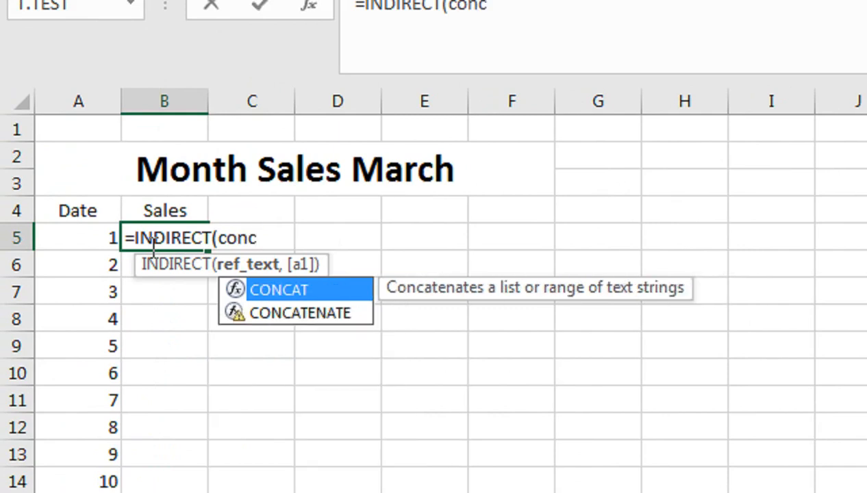
pyautogui.press('Tab')
pyautogui.write('"')
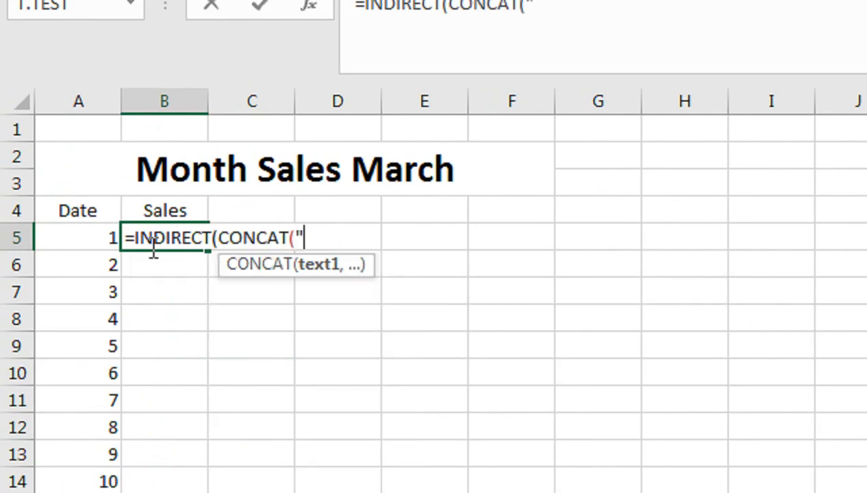
pyautogui.write('Sheet",')
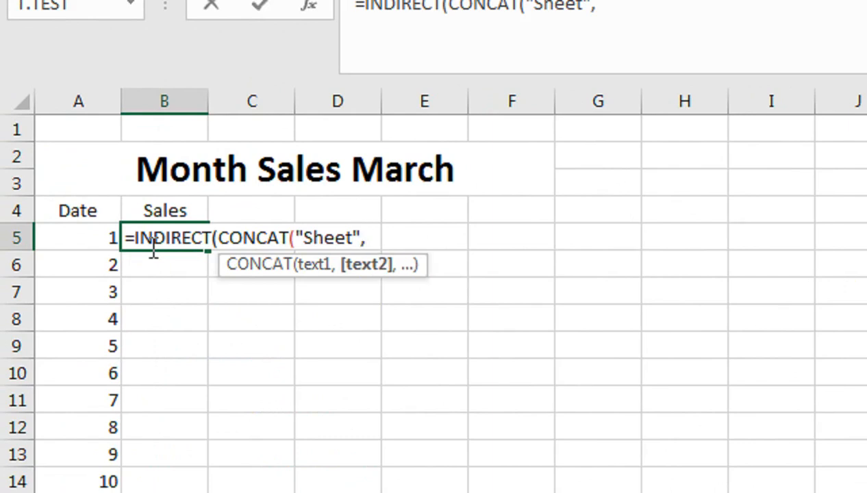
pyautogui.press('Left')
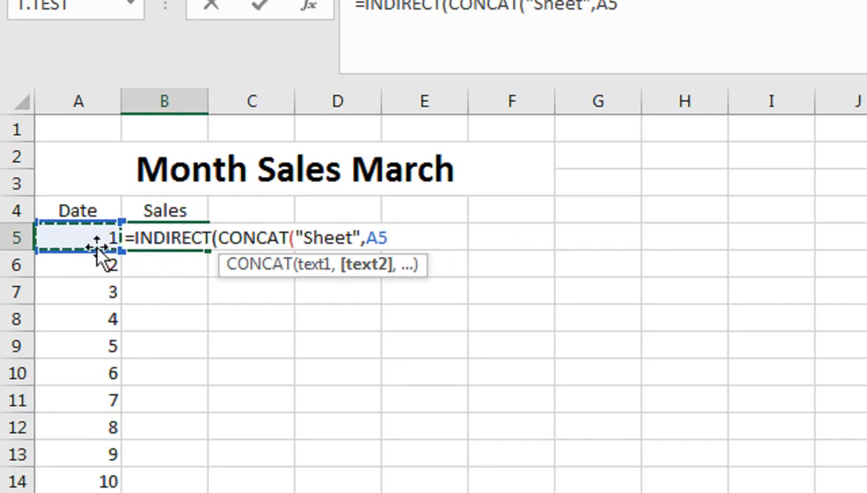
pyautogui.write(',')
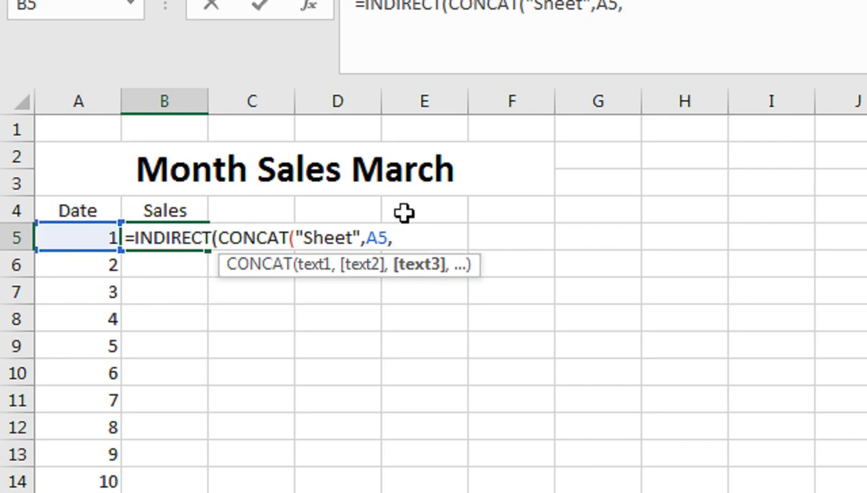
pyautogui.write('"!E')
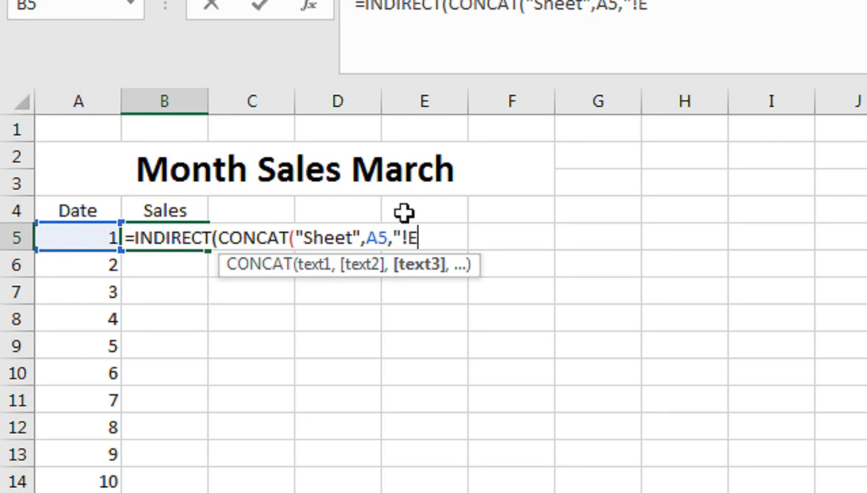
pyautogui.write('23")')
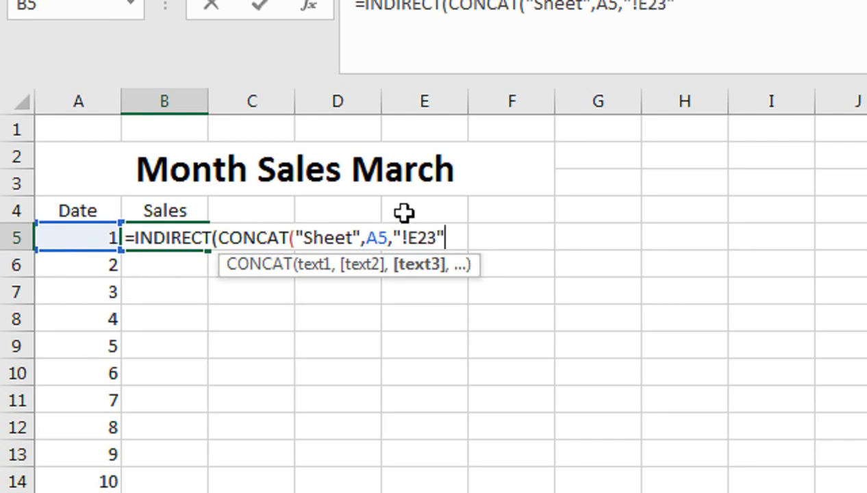
pyautogui.write(')')
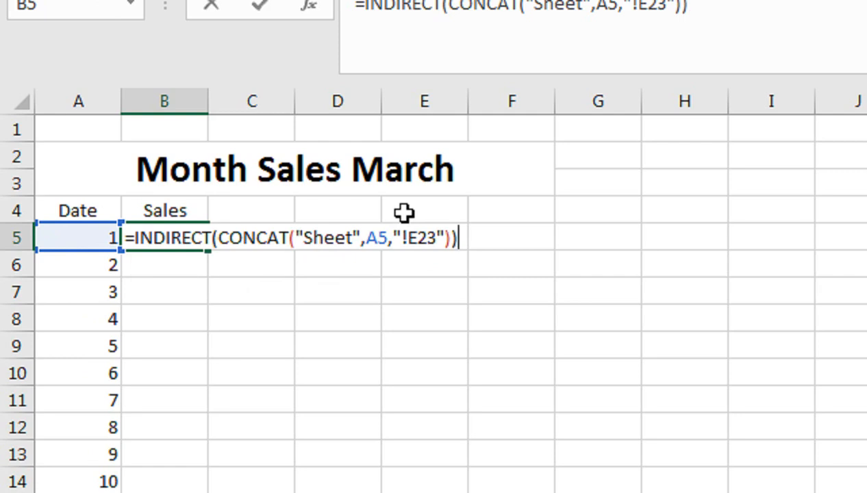
pyautogui.press('Return')
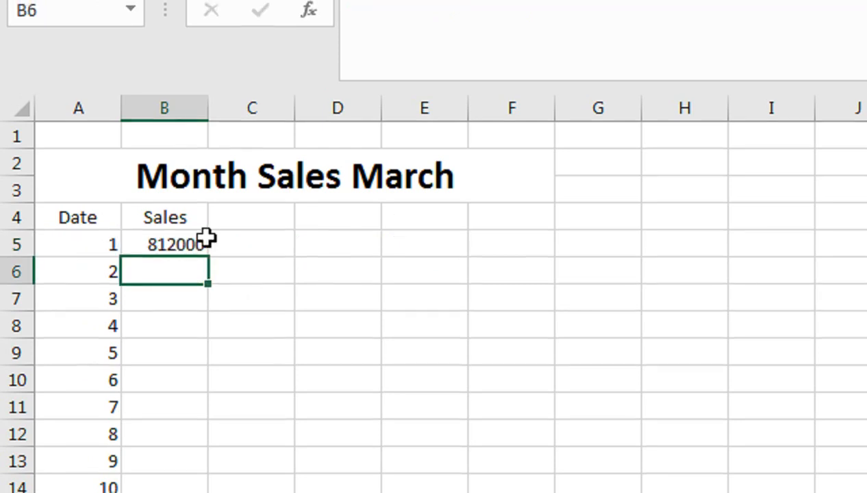
# - Fill the B5 formula down beside all the dates and switch to the report on Sheet31
pyautogui.click(198, 238)
pyautogui.doubleClick(206, 258)
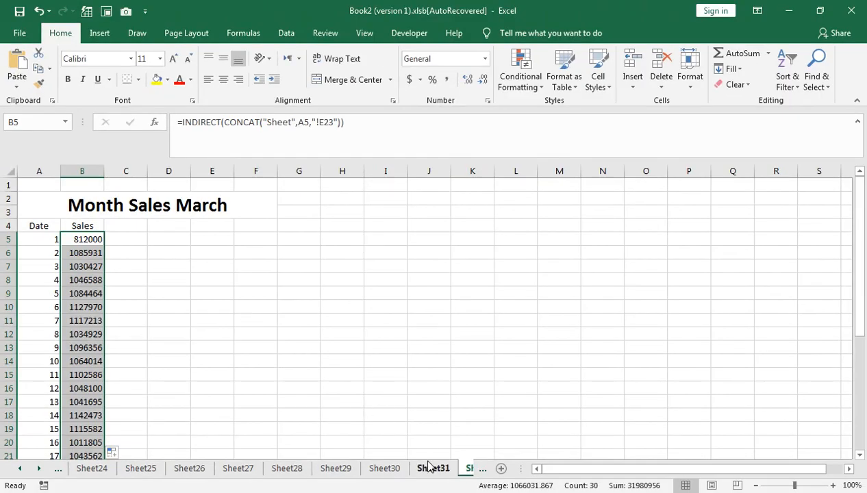
pyautogui.click(428, 467)
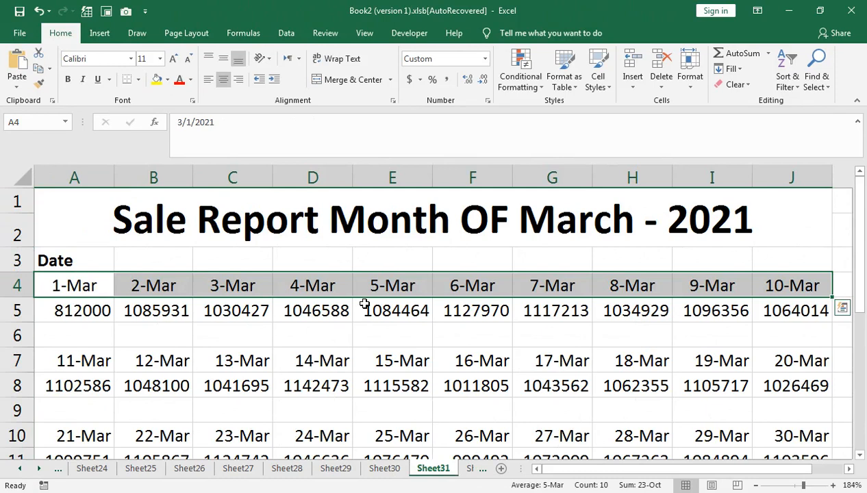